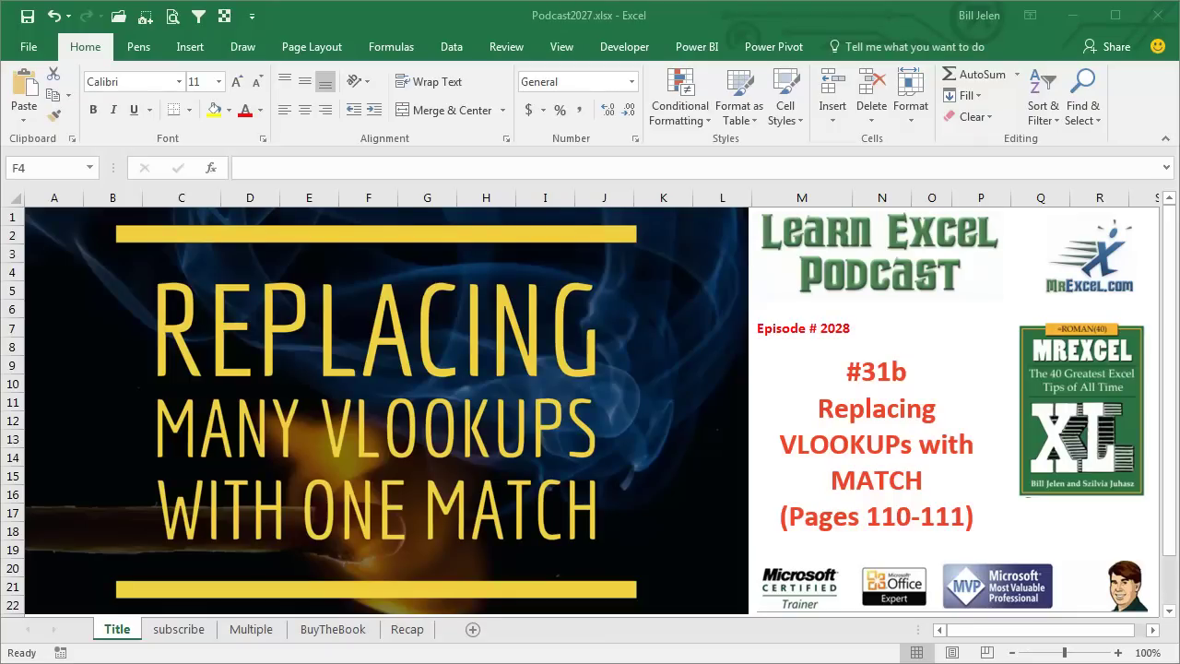
- Go to the subscribe sheet showing the MrExcel XL playlist
click(175, 631)
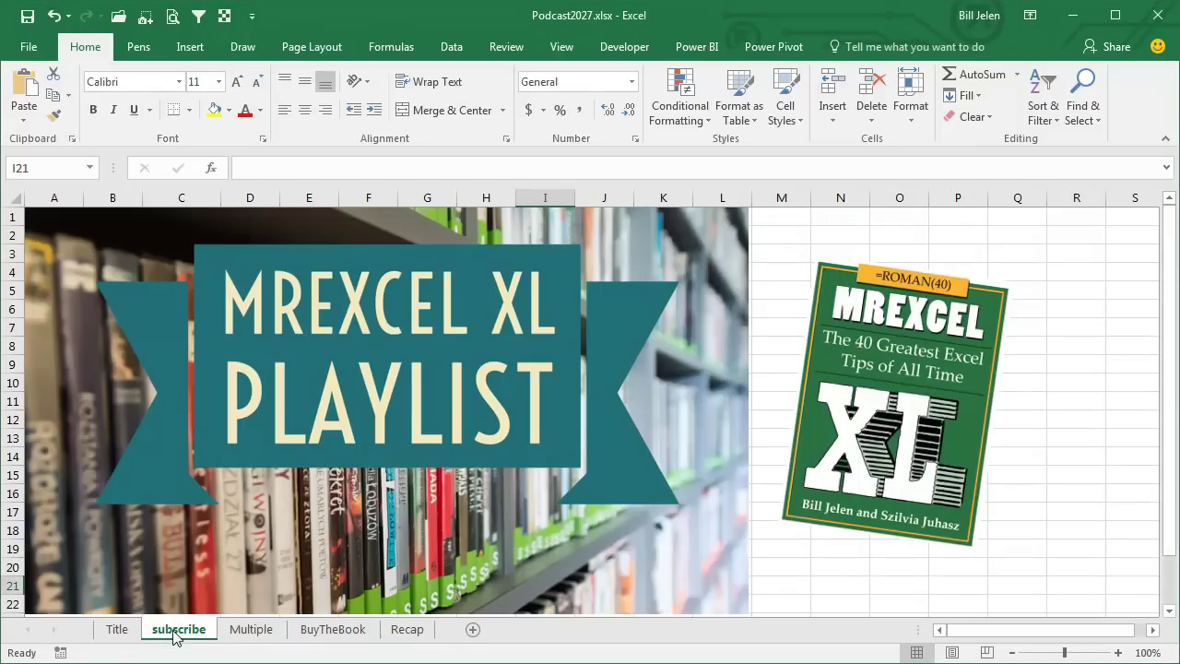
- On the Multiple sheet, enter =VLOOKUP($A4,$O$4:$AA$227,2,FALSE) in B4 for A308's January
click(248, 635)
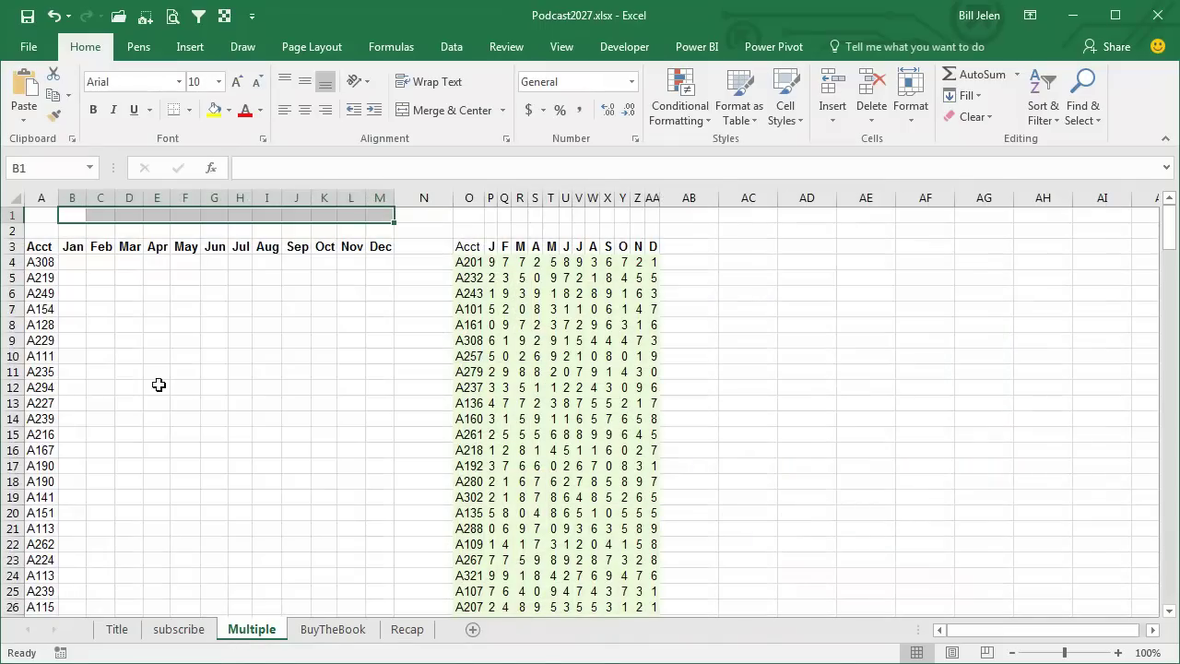
click(76, 265)
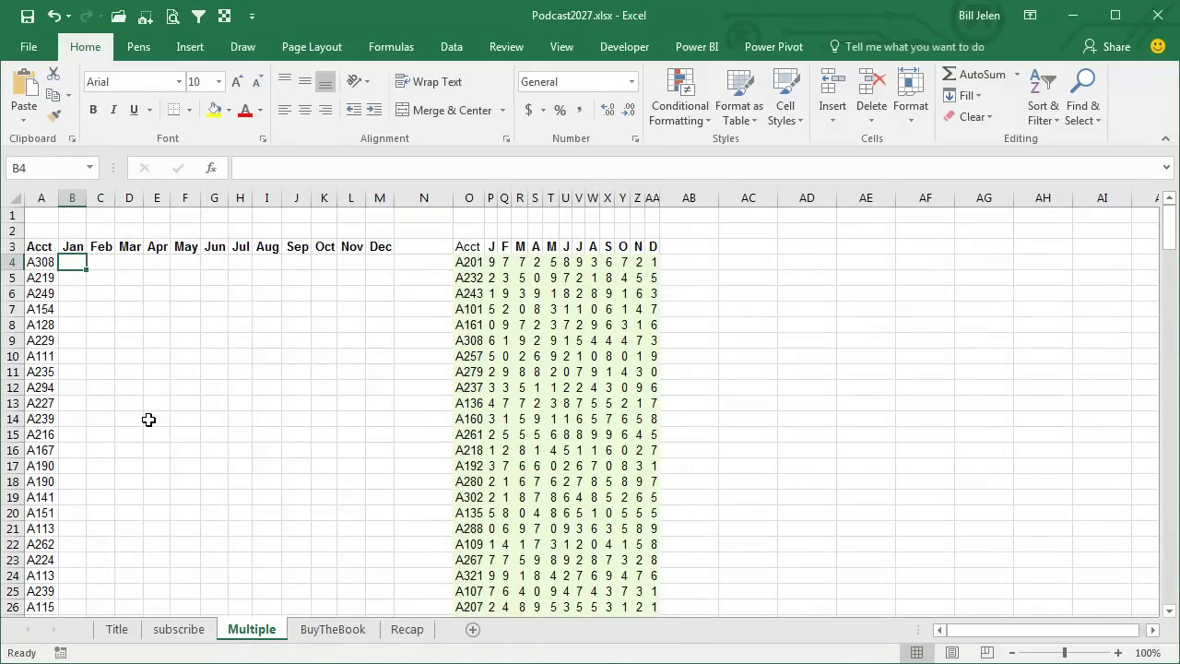
text(=v)
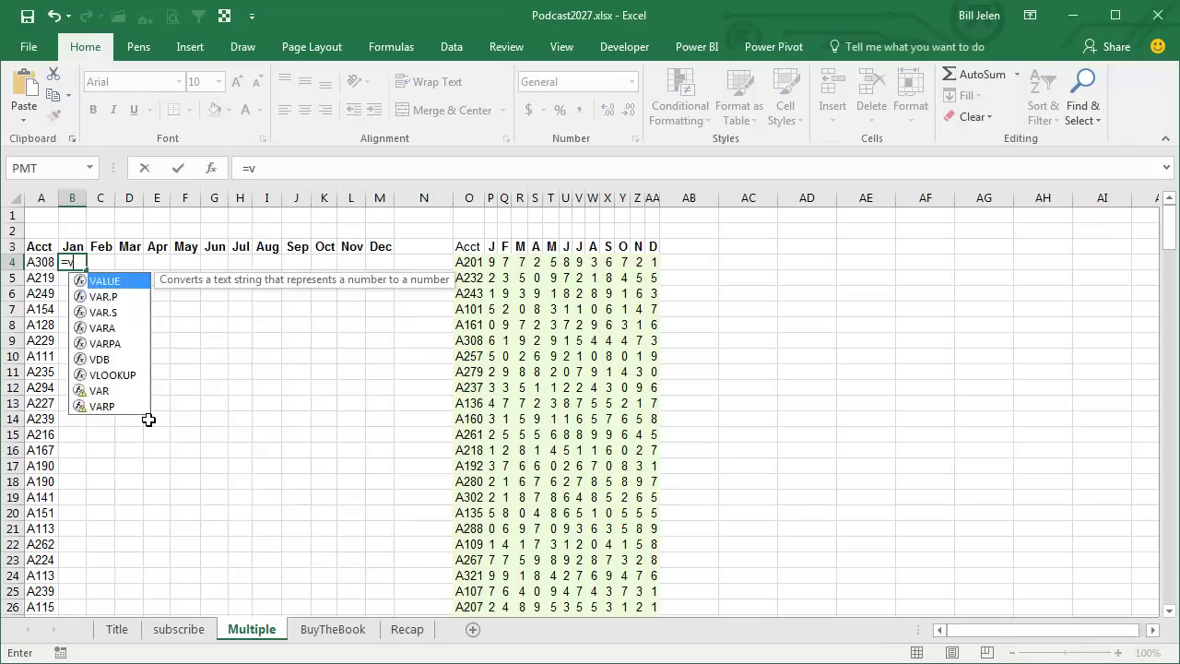
text(l)
key(Tab)
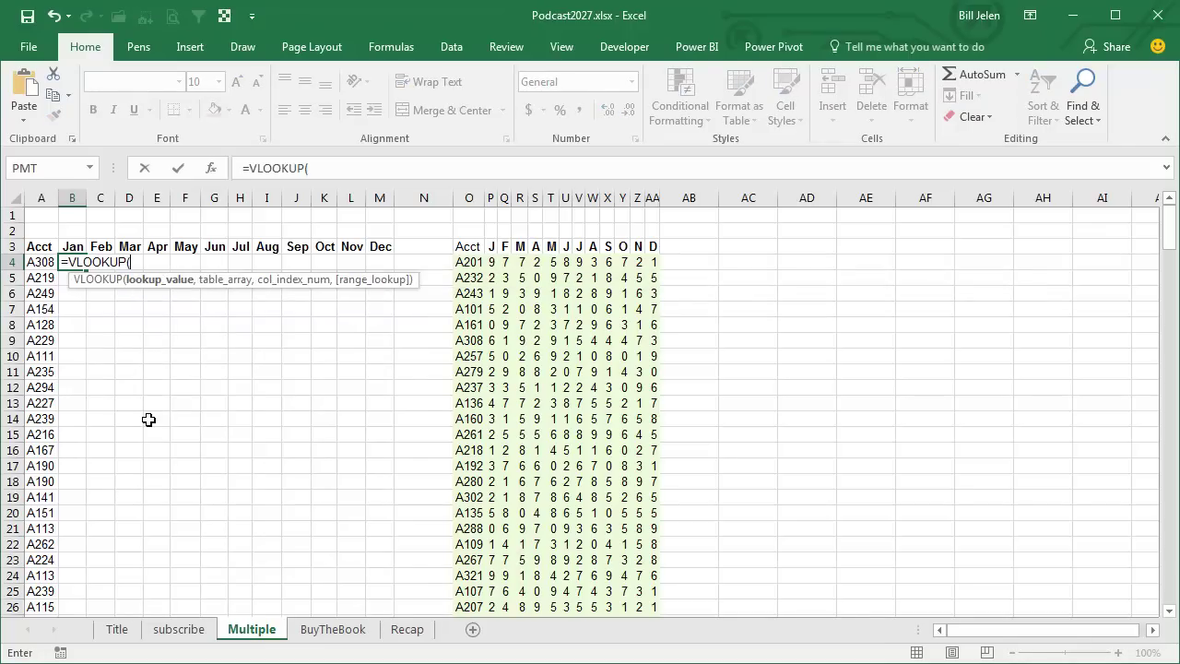
key(Left)
key(F4)
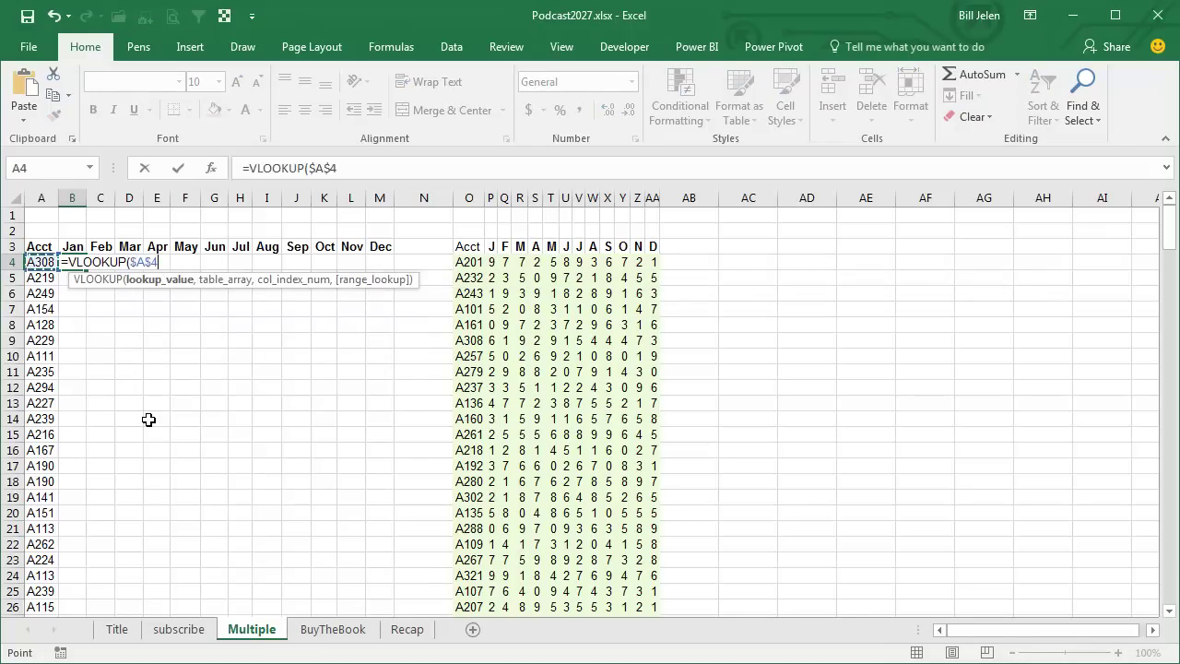
key(F4)
key(F4)
text(,)
key(Right)
key(Right)
key(Right)
key(Right)
key(Right)
key(Right)
key(Right)
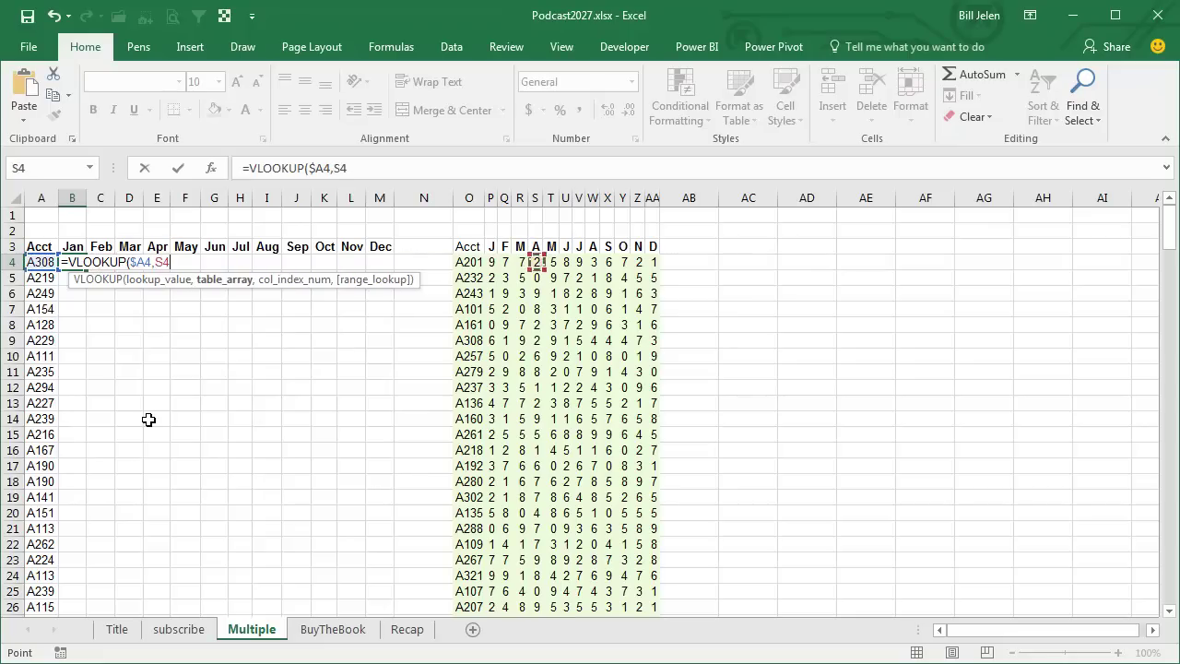
key(Left)
key(Left)
key(Left)
key(Left)
key(ctrl+shift+Right)
key(ctrl+shift+Down)
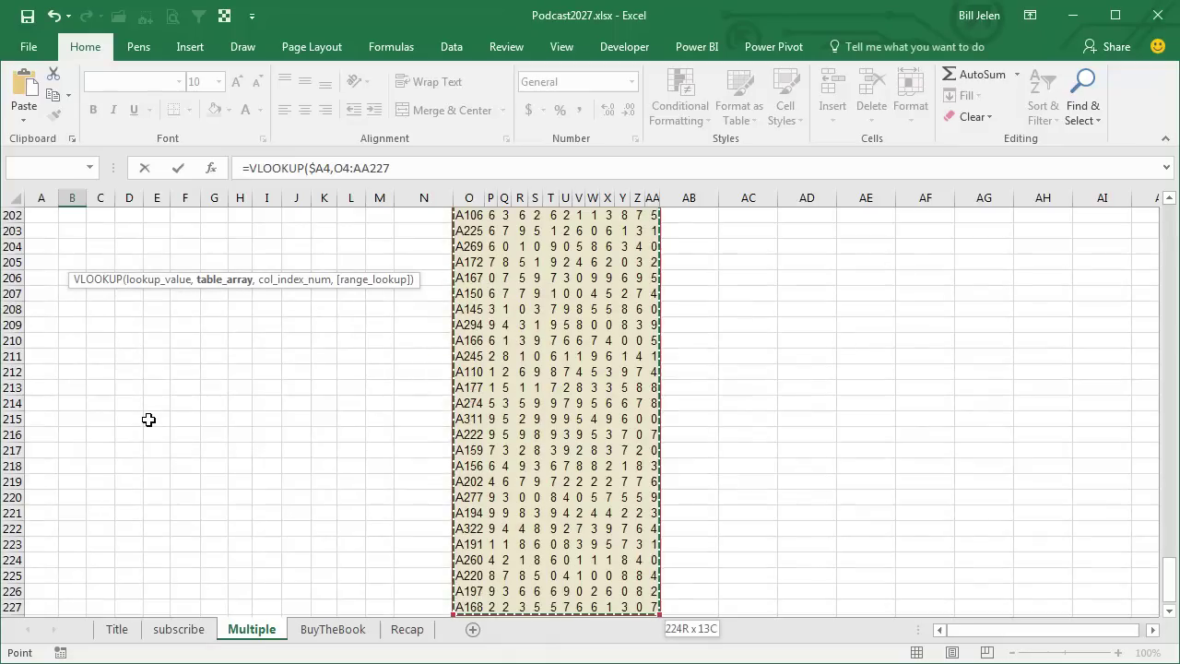
key(F4)
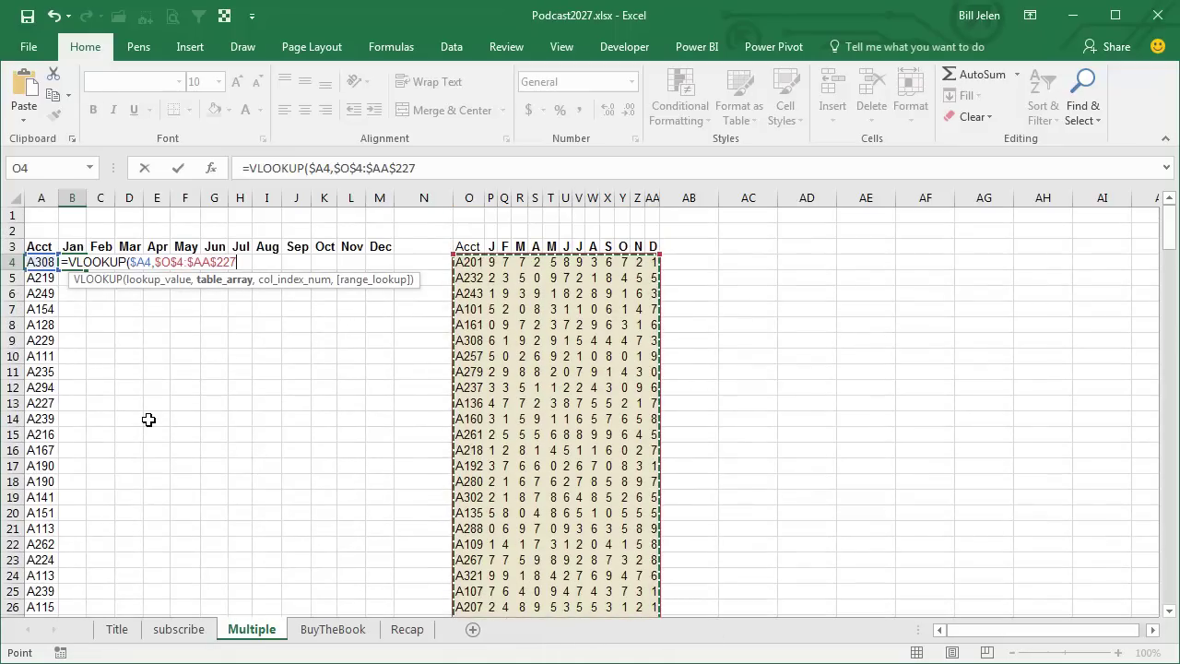
text(,2,)
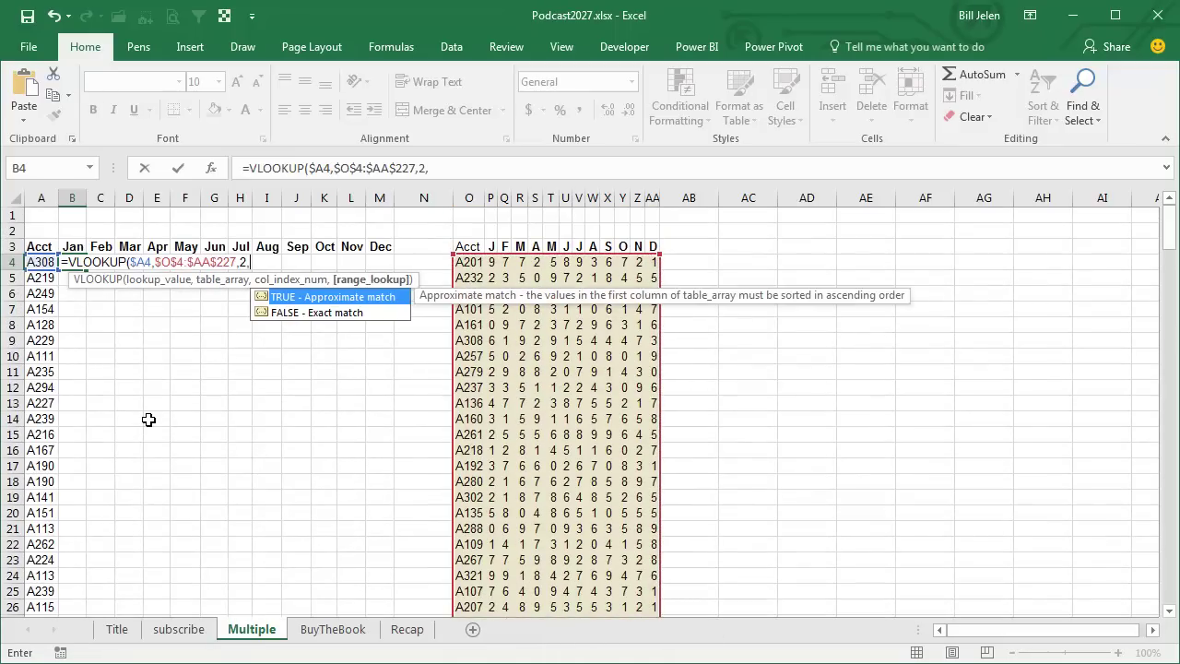
text(False)
key(ctrl+Return)
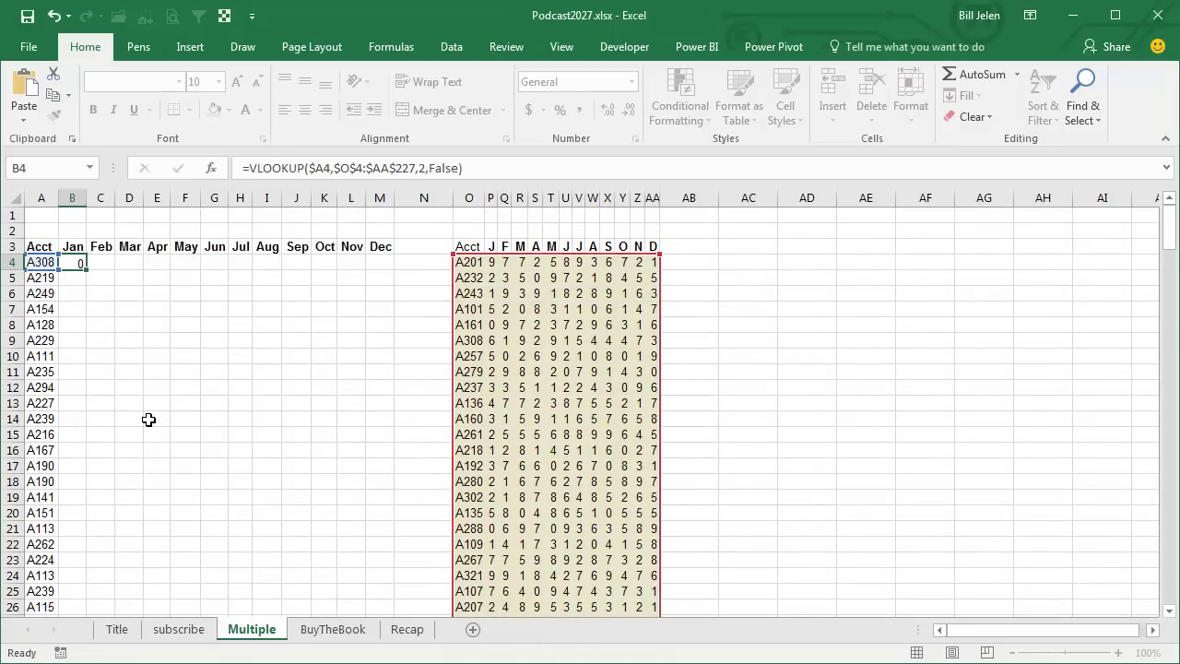
- Copy the lookup into C4 and change its column index to 3 for February
key(ctrl+c)
key(Right)
key(ctrl+v)
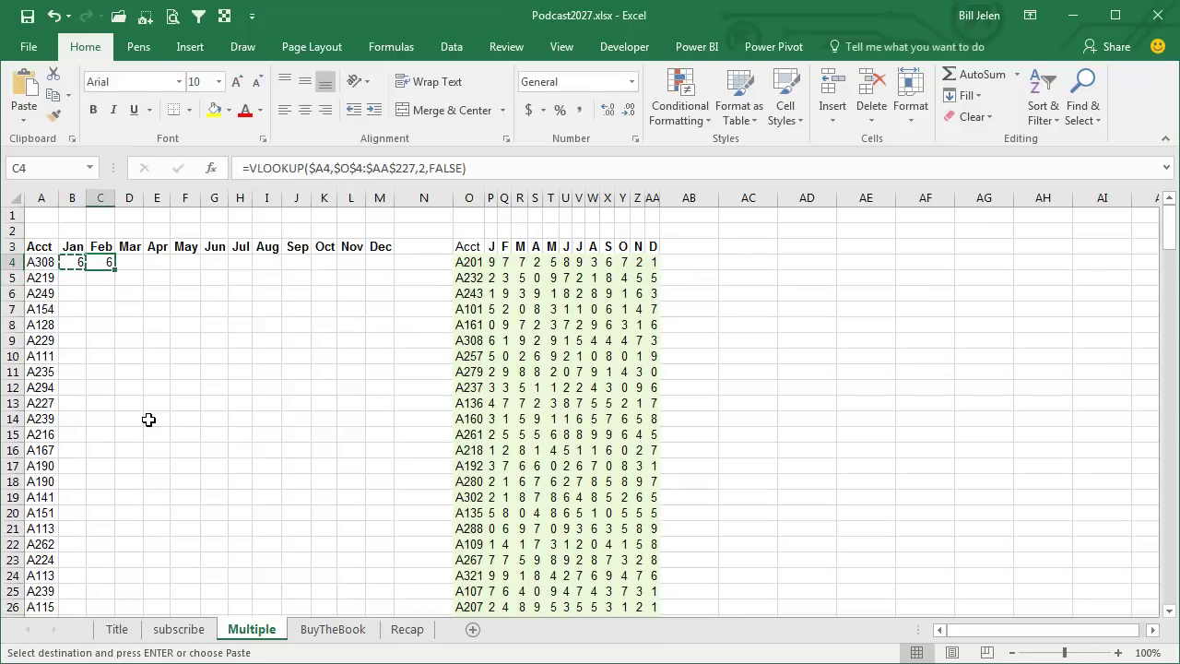
key(F2)
key(Left)
key(Left)
key(Left)
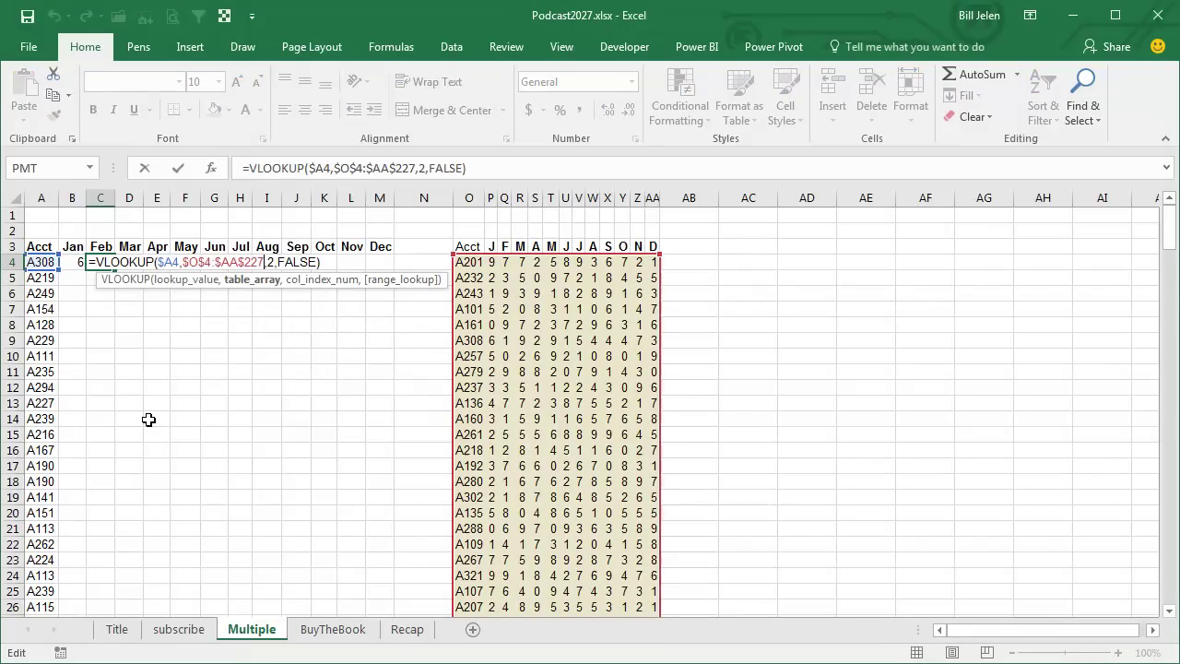
key(Left)
key(Return)
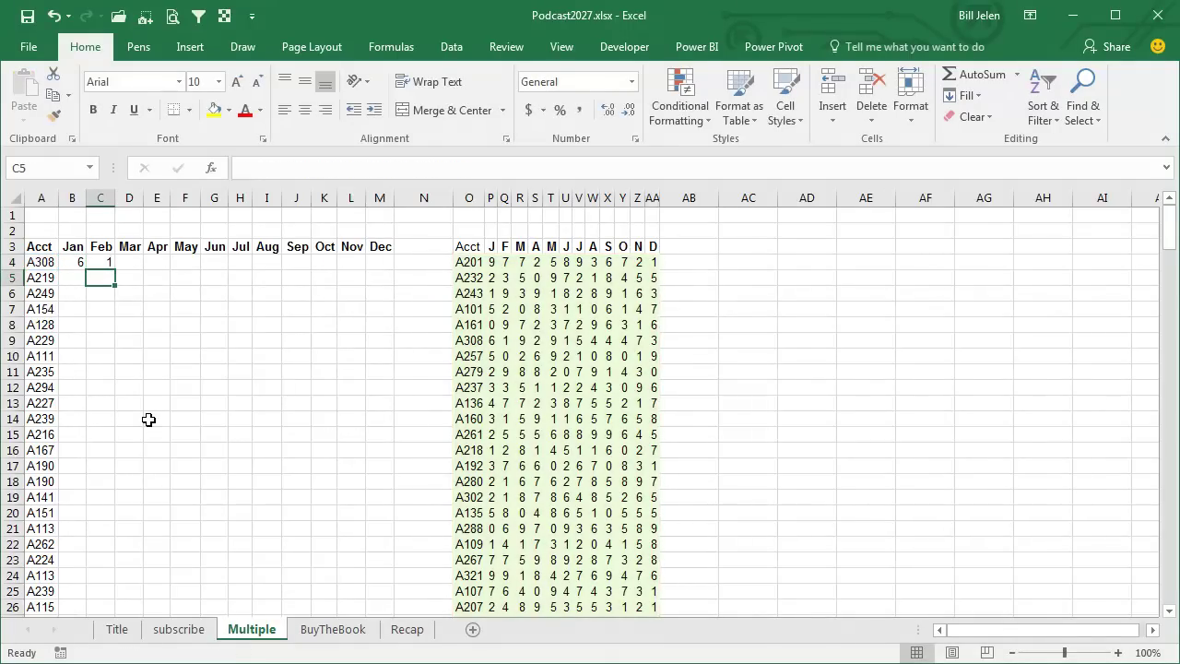
- Replace the fixed column index 2 in B4 with COLUMN(B1)
key(Up)
key(Left)
key(F2)
key(Left)
key(Left)
key(Left)
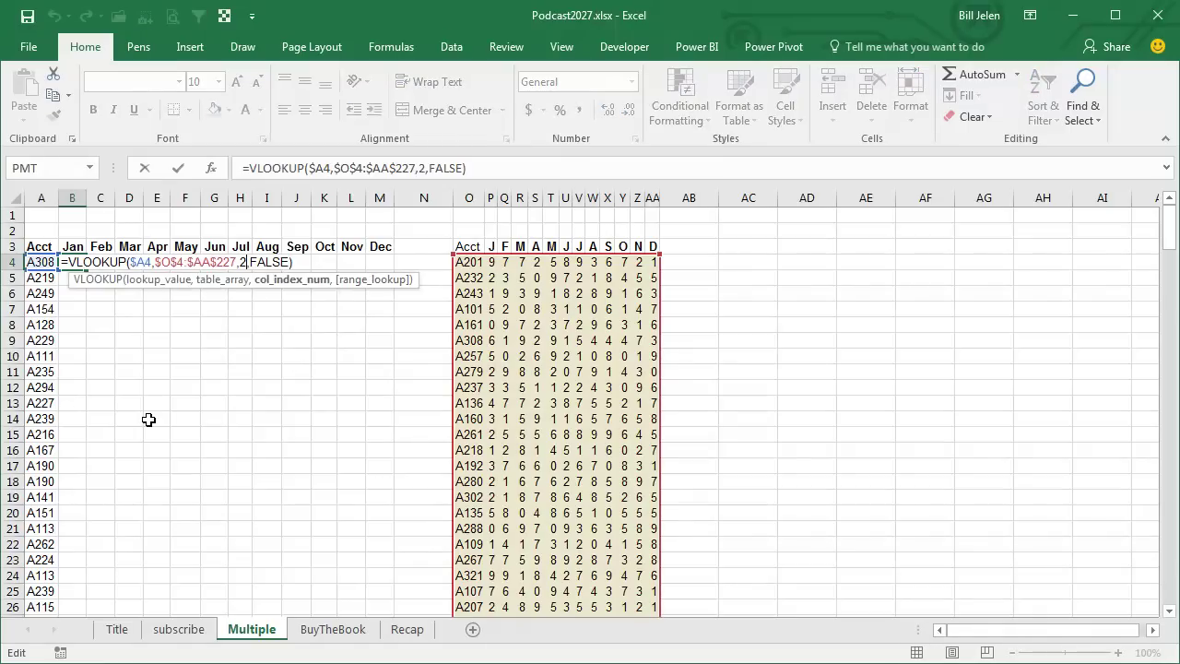
key(BackSpace)
text(COLUMN)
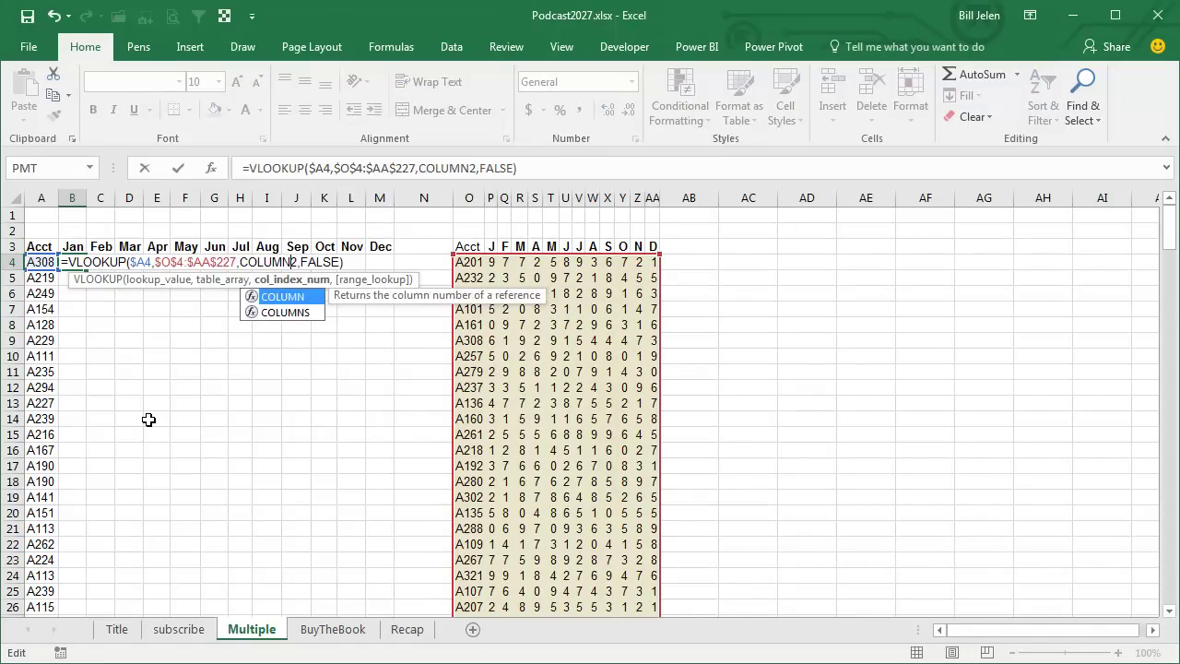
text((B2)
key(BackSpace)
text(1))
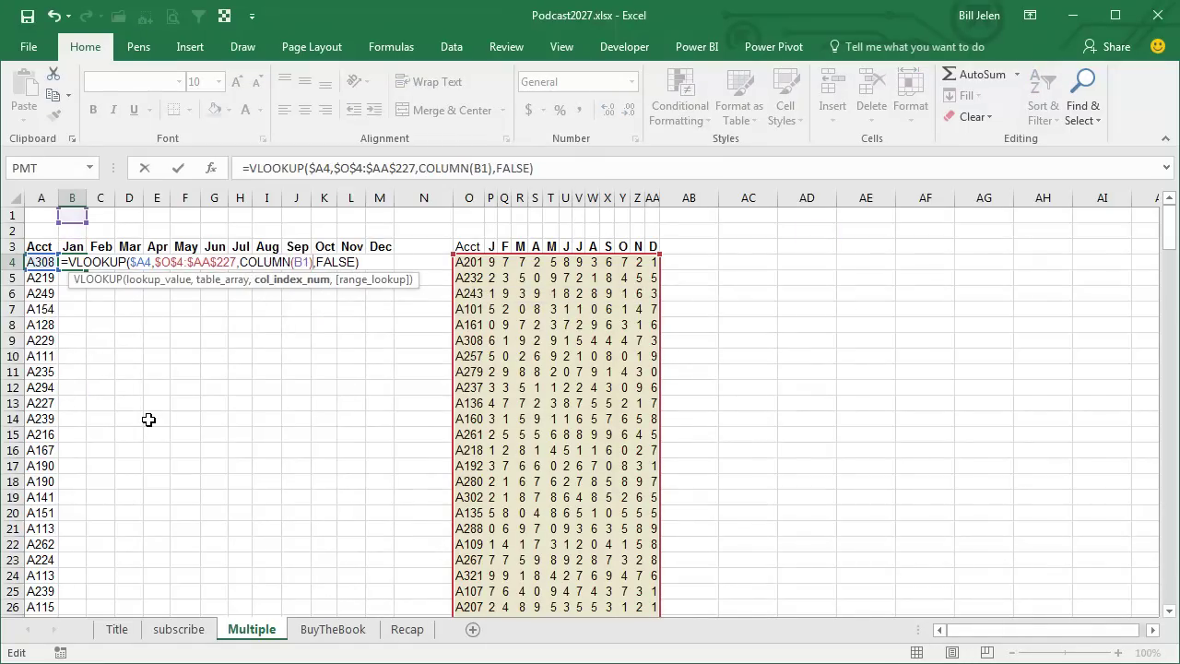
key(Return)
- Copy the revised formula to C4 and check it now uses COLUMN(C1)
key(Up)
key(ctrl+c)
key(Right)
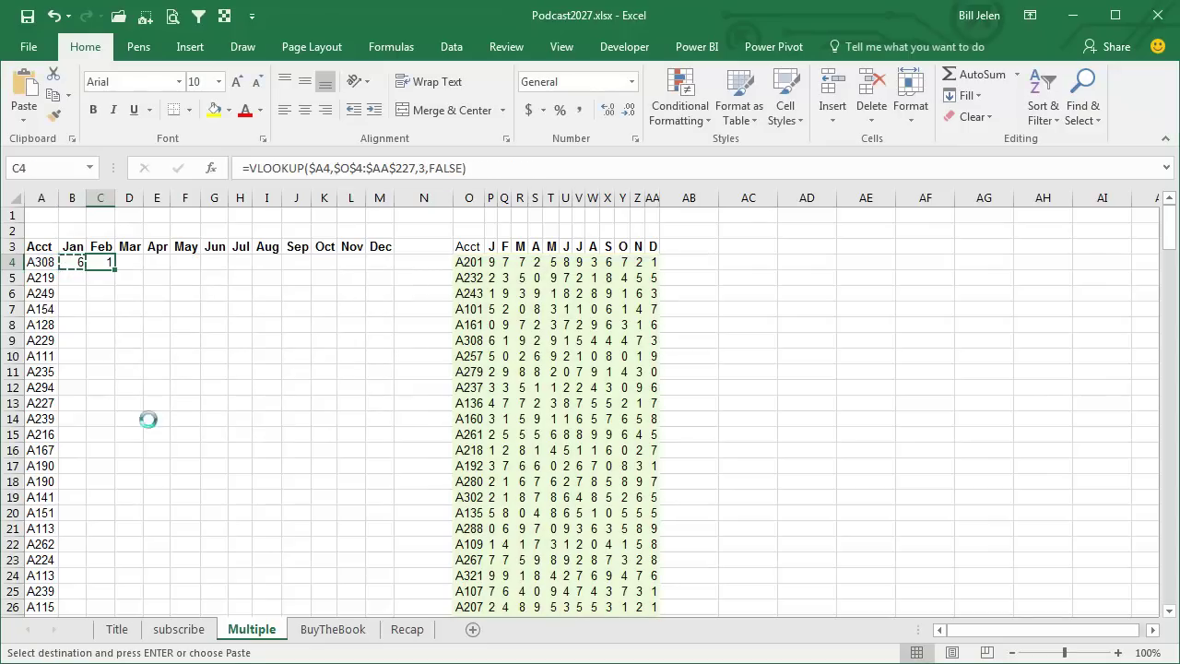
key(ctrl+v)
key(F2)
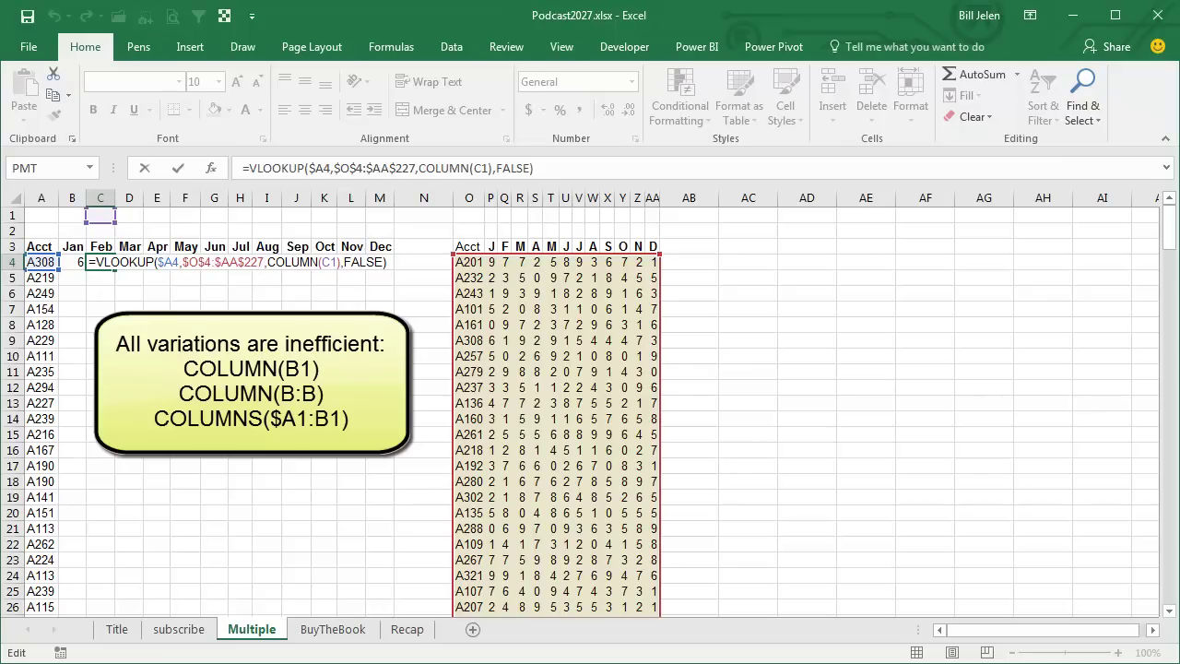
key(Escape)
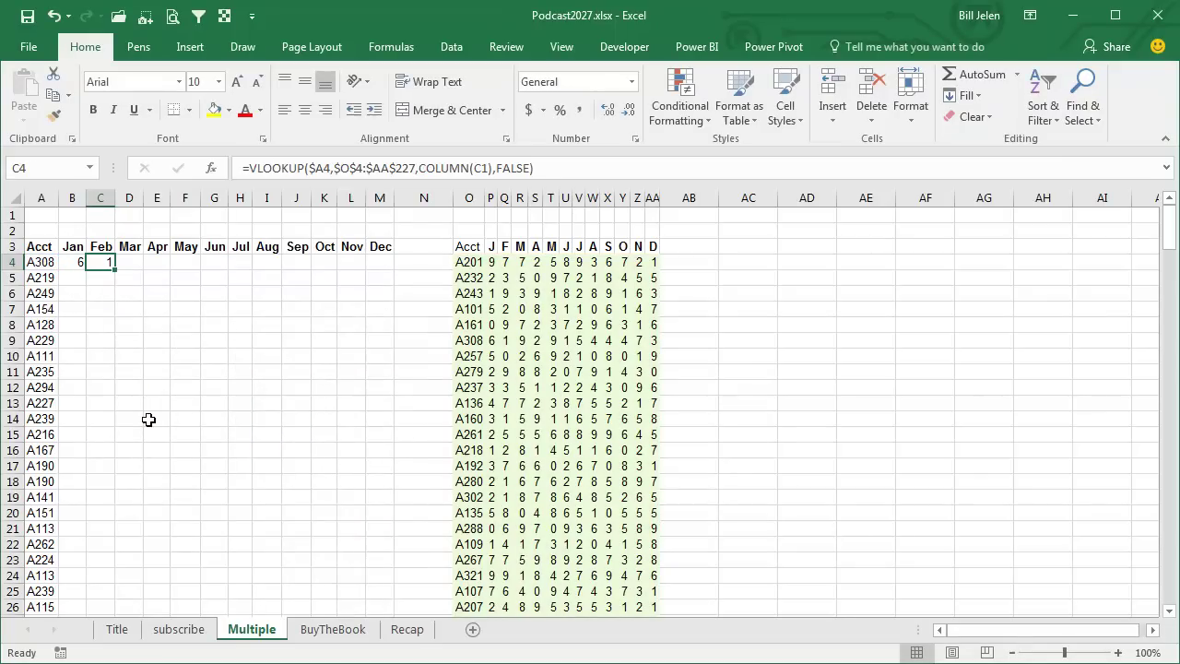
key(Left)
- Enter 2 in B1 and fill the series 2 through 13 across B1:M1
key(Up)
key(Up)
key(Up)
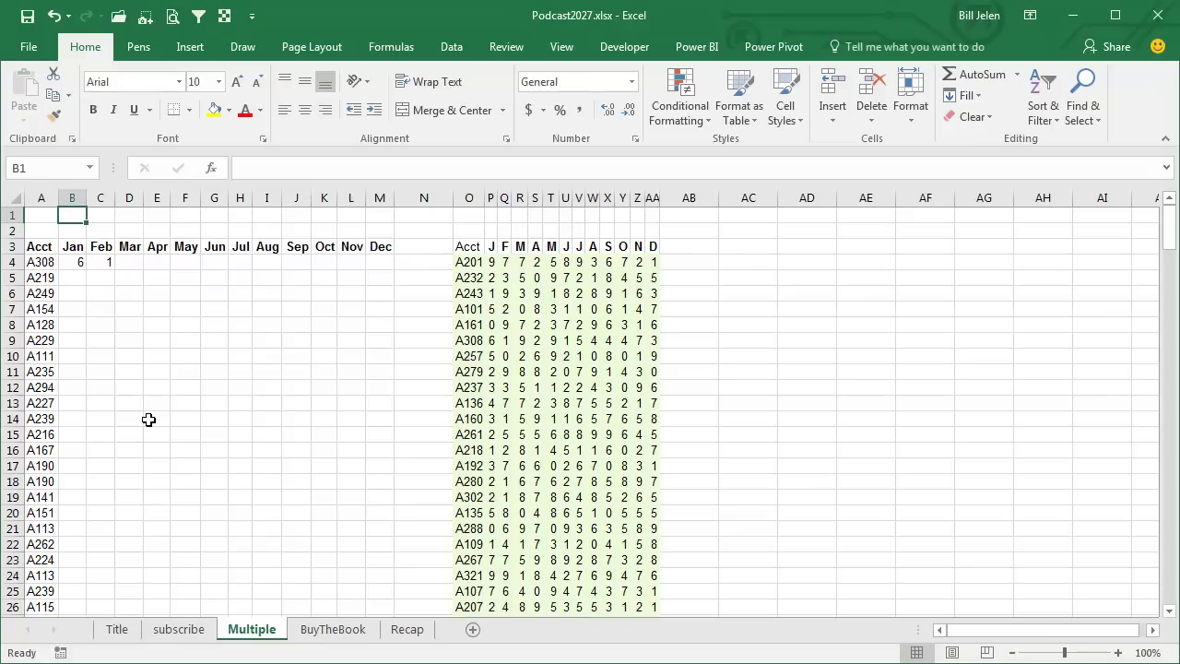
text(2)
key(ctrl+Return)
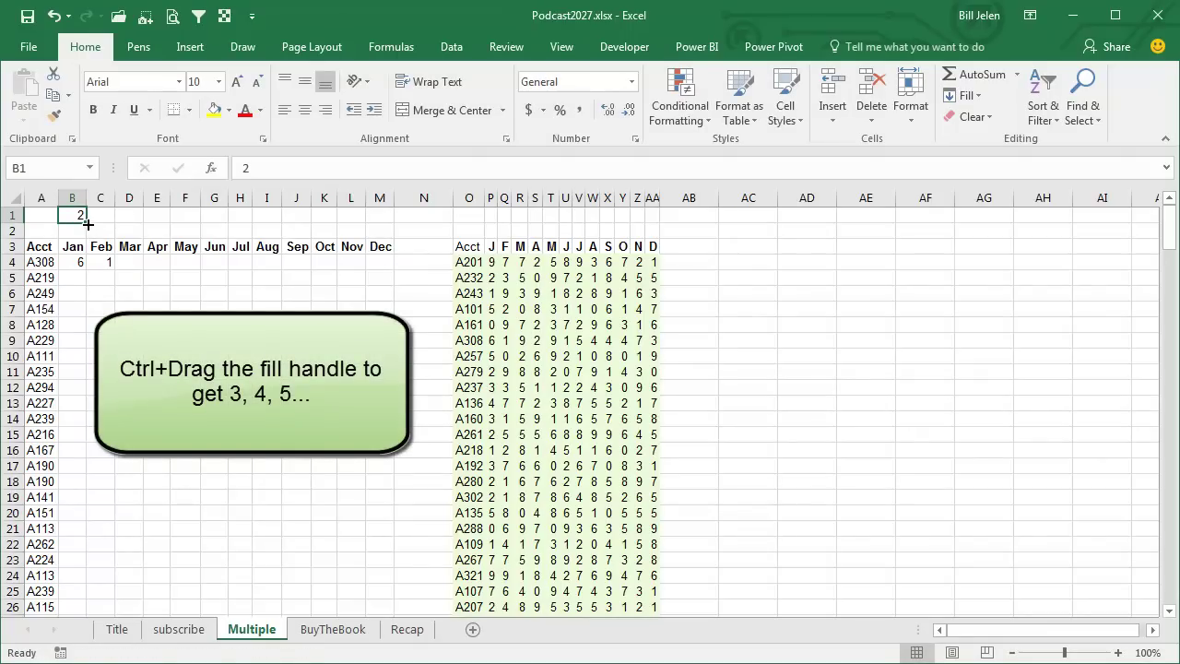
drag(88, 225, 388, 224)
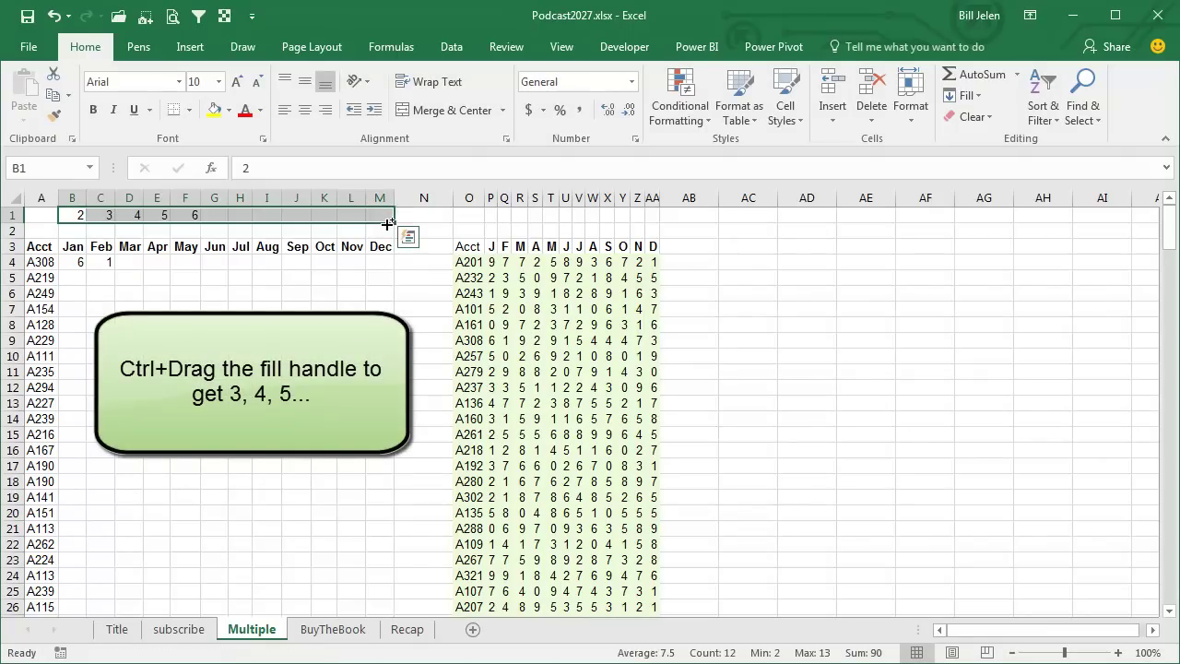
click(408, 236)
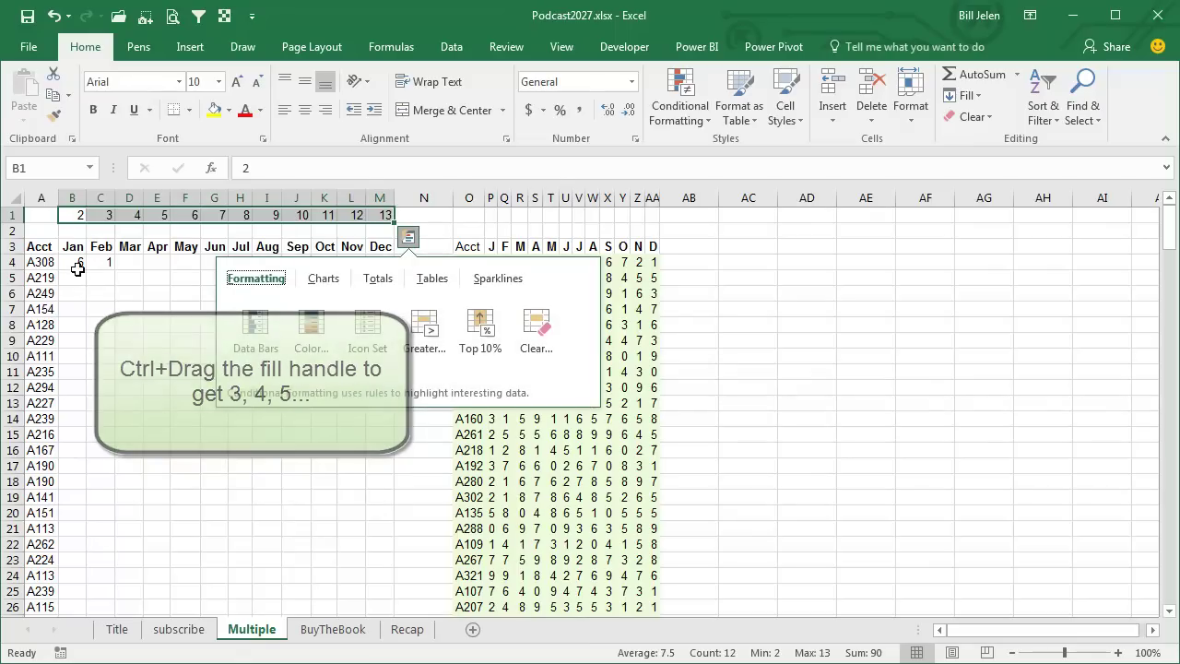
click(79, 265)
- Change the Jan lookup in B4 to =VLOOKUP($A4,$O$4:$AA$227,B$1,FALSE)
key(F2)
key(BackSpace)
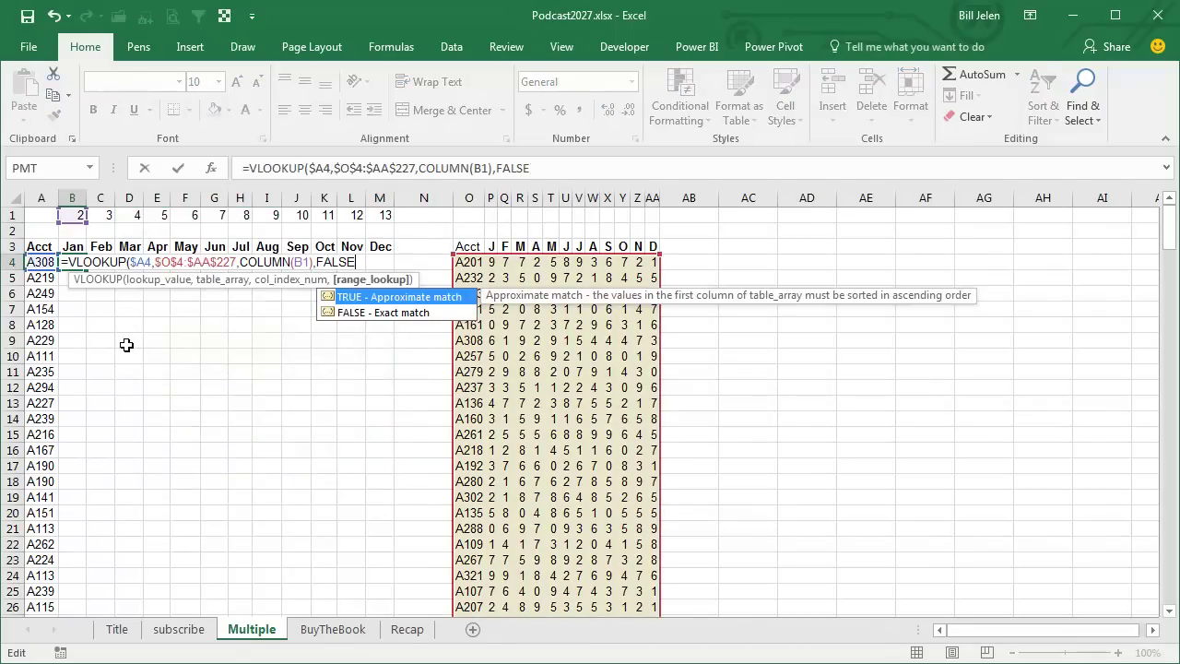
key(BackSpace)
key(BackSpace)
key(BackSpace)
key(BackSpace)
key(BackSpace)
key(BackSpace)
text(,)
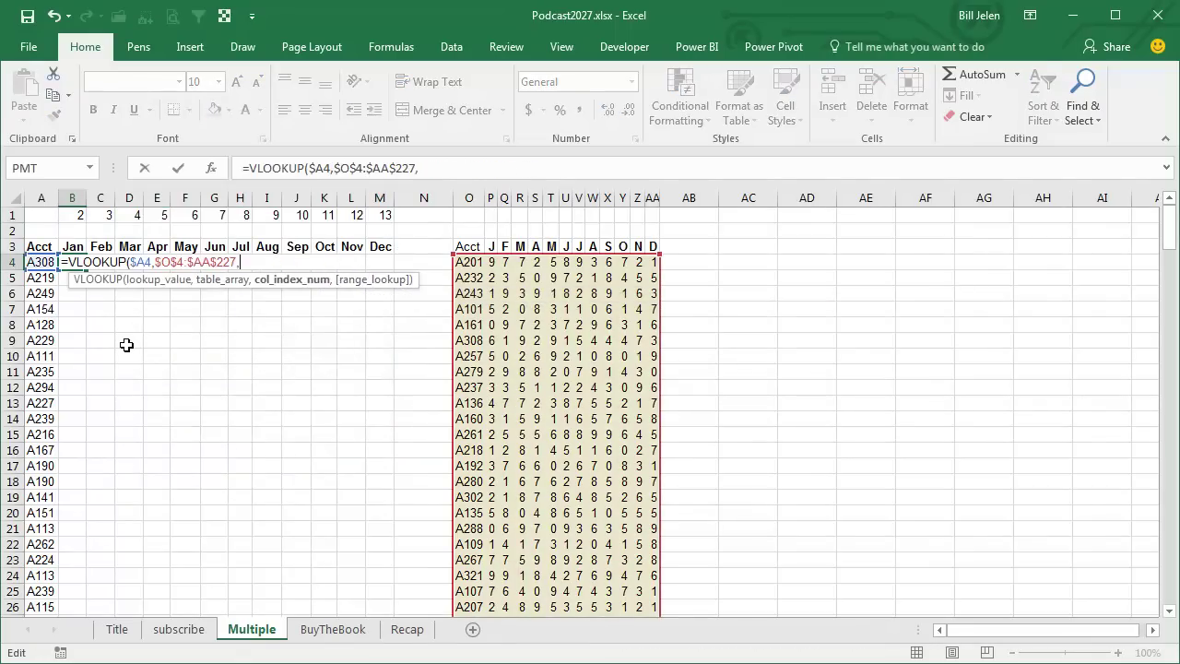
click(77, 213)
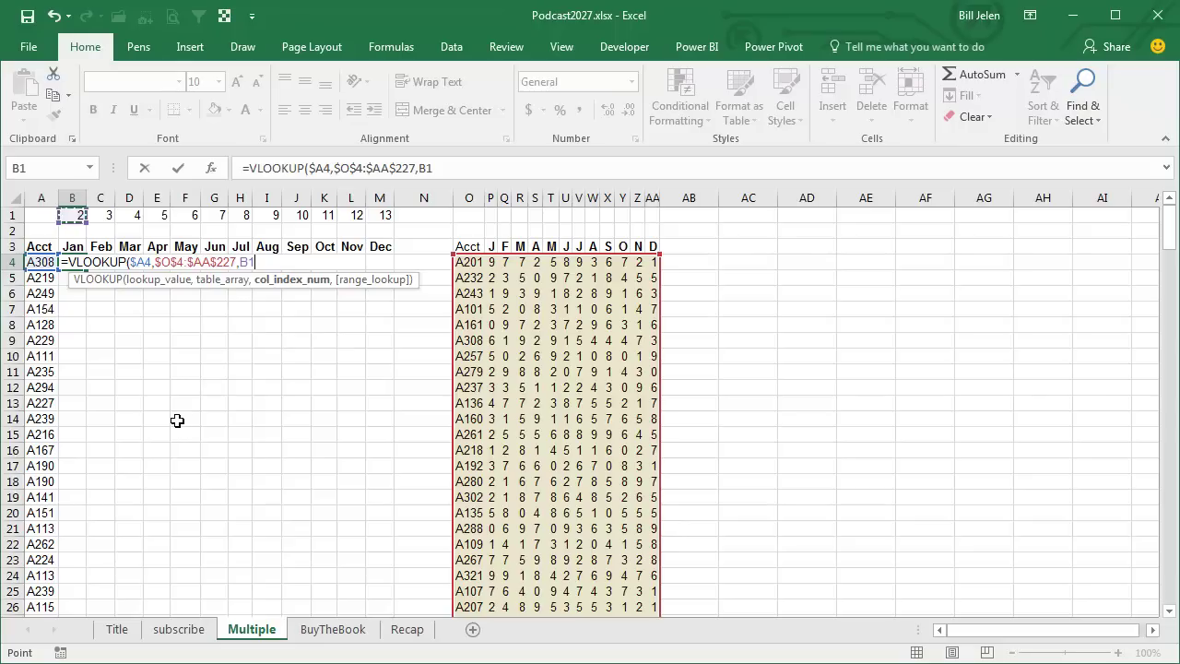
key(F4)
key(F4)
text($1,False))
key(ctrl+Return)
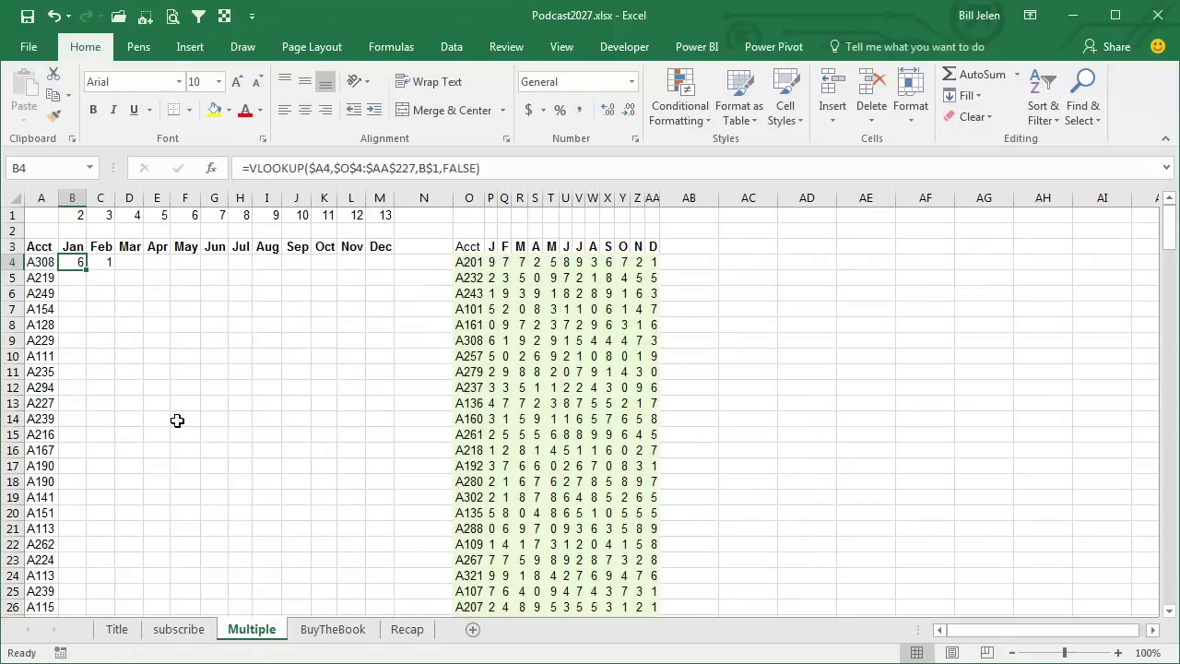
- Copy the Jan lookup across B4:M4 for all twelve months
key(ctrl+c)
key(shift+Right)
key(shift+Right)
key(shift+Right)
key(shift+Right)
key(shift+Right)
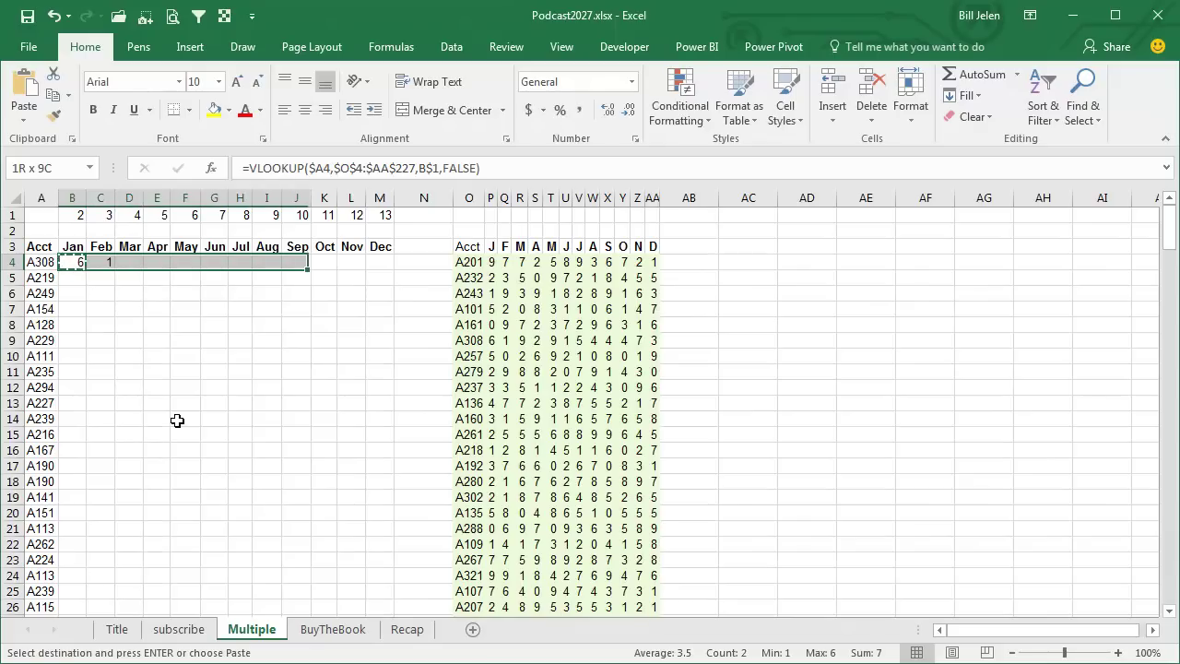
key(shift+Right)
key(shift+Right)
key(shift+Right)
key(ctrl+v)
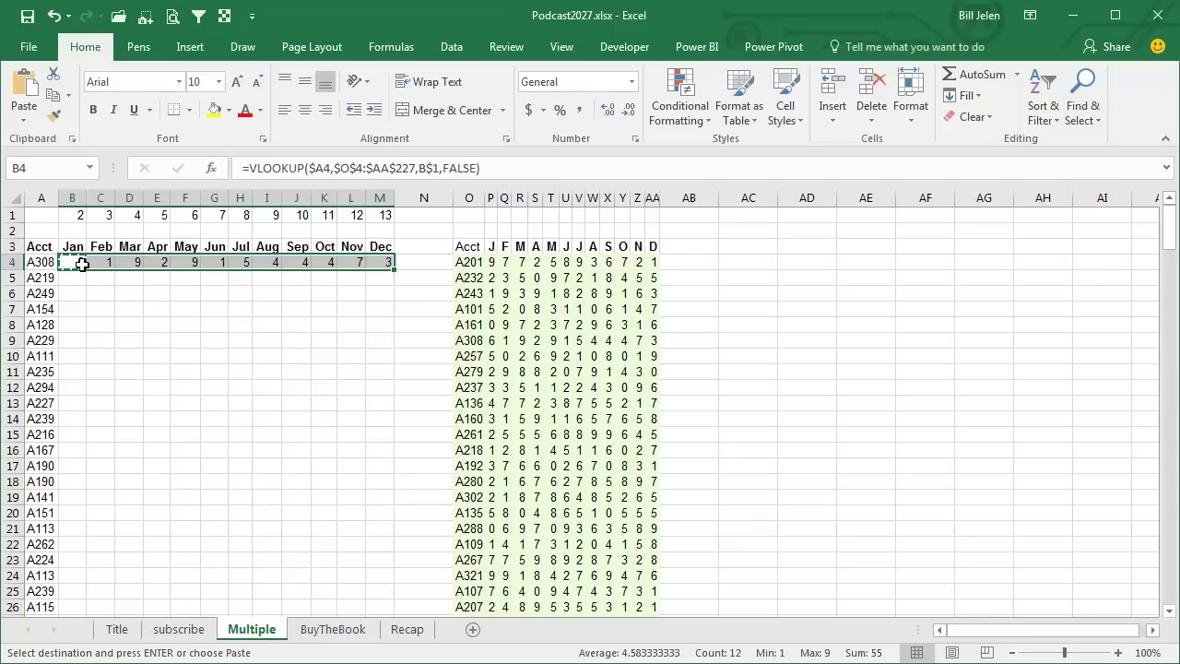
key(ctrl+v)
- Insert a new column B headed 'Where?' in B3 and AutoFit its width
click(72, 248)
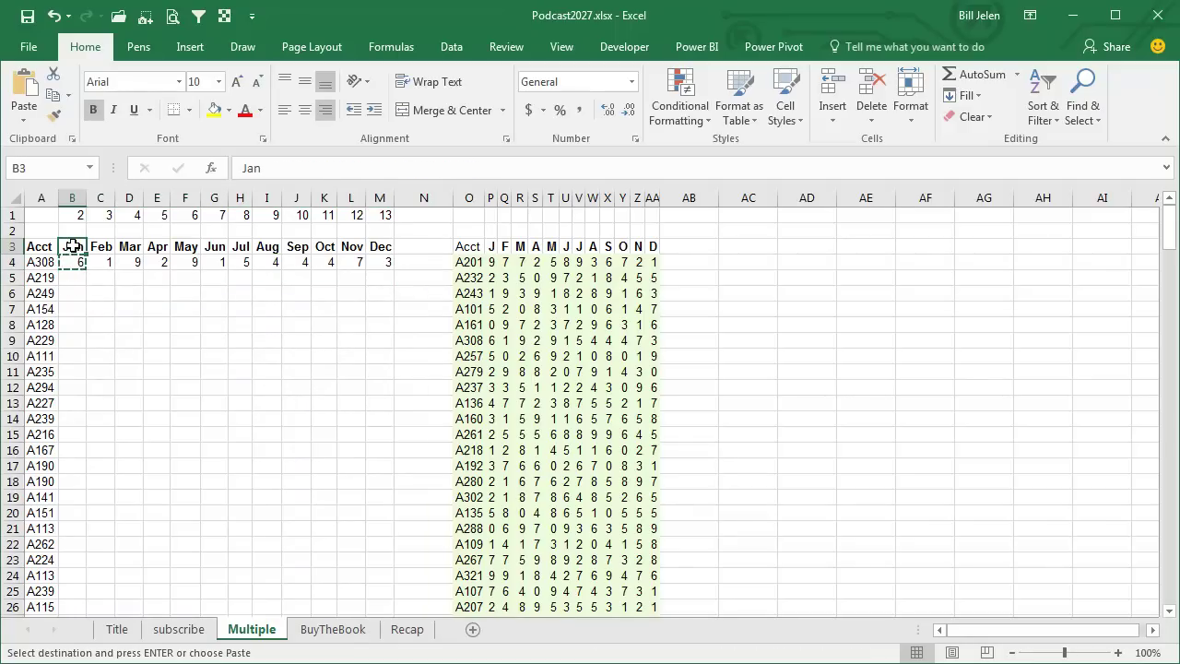
key(alt+i)
text(c)
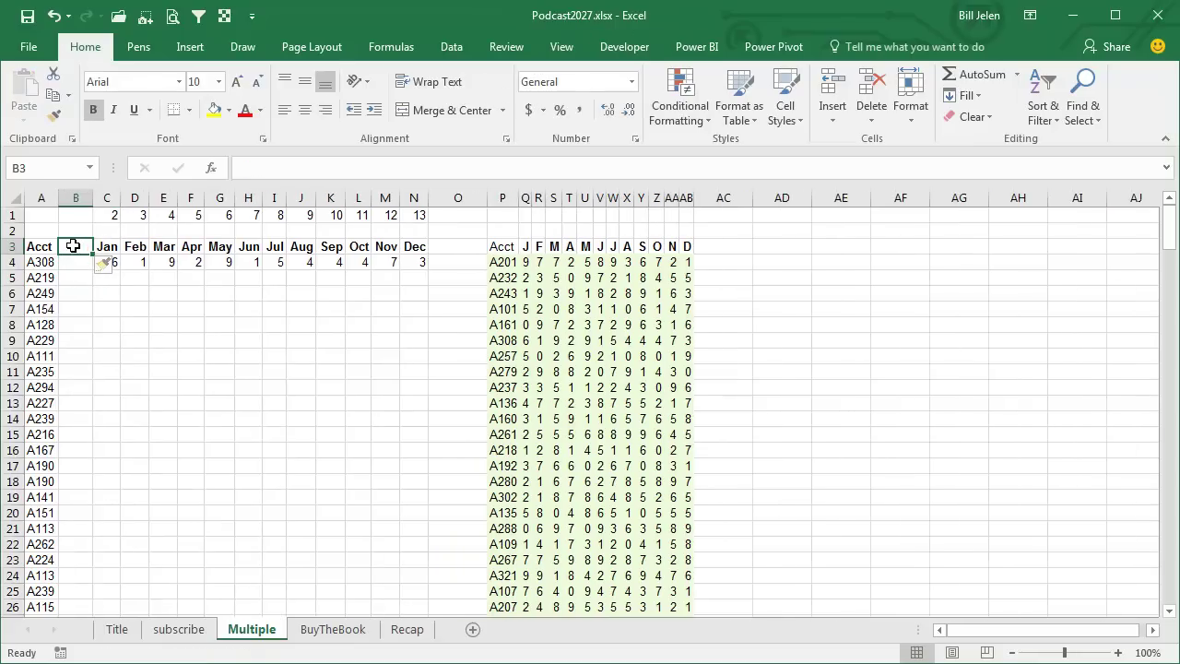
text(Where)
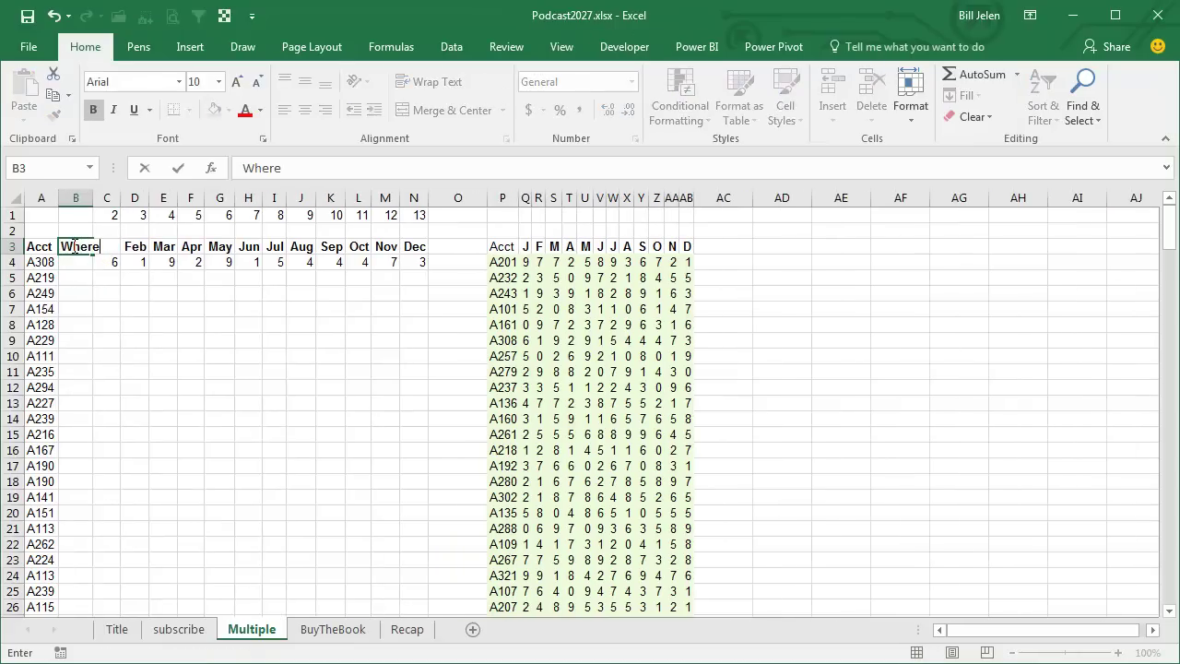
text(?)
key(Return)
key(Up)
key(alt+o)
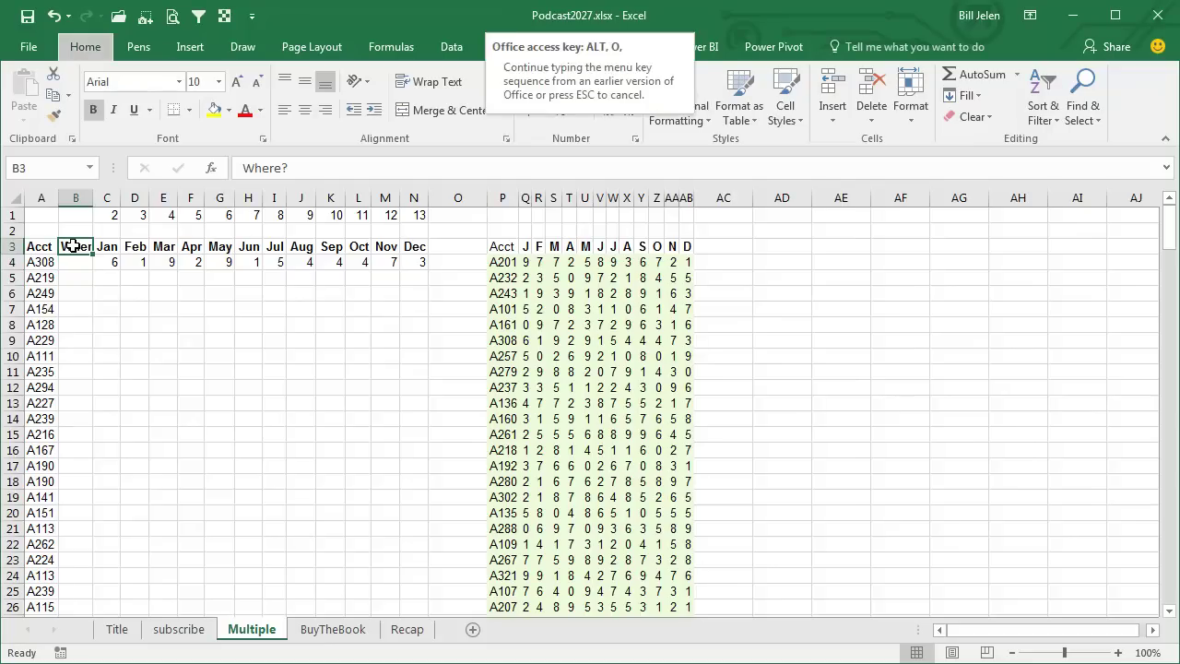
key(c)
key(a)
key(Down)
- Enter =MATCH(A4,$P$4:$P$227,0) in B4 and fill it down for every account
text(=)
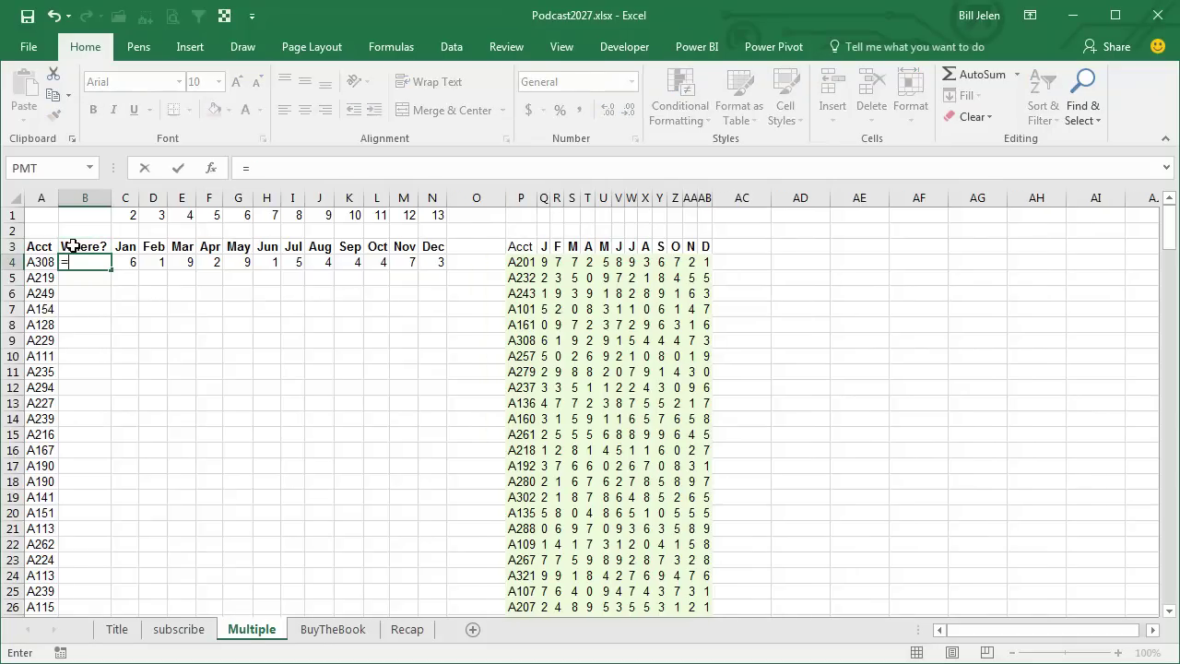
text(match()
key(Left)
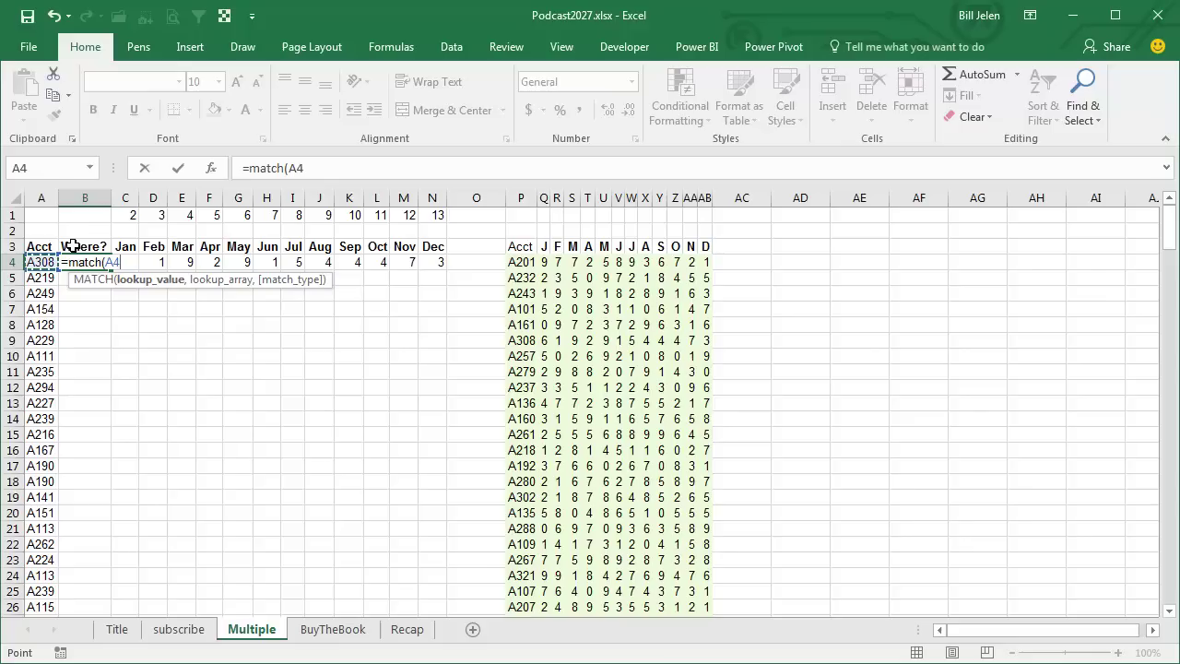
text(,)
key(Right)
key(Right)
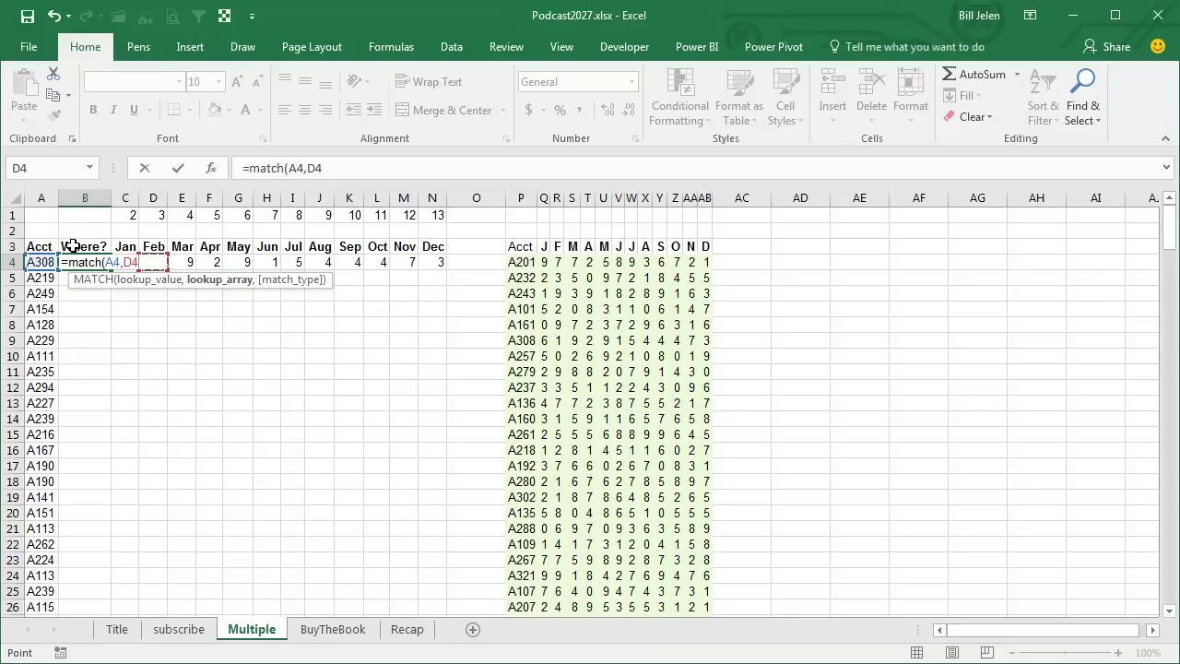
key(Right)
key(Right)
key(Right)
key(Right)
key(Right)
key(Right)
key(ctrl+shift+Down)
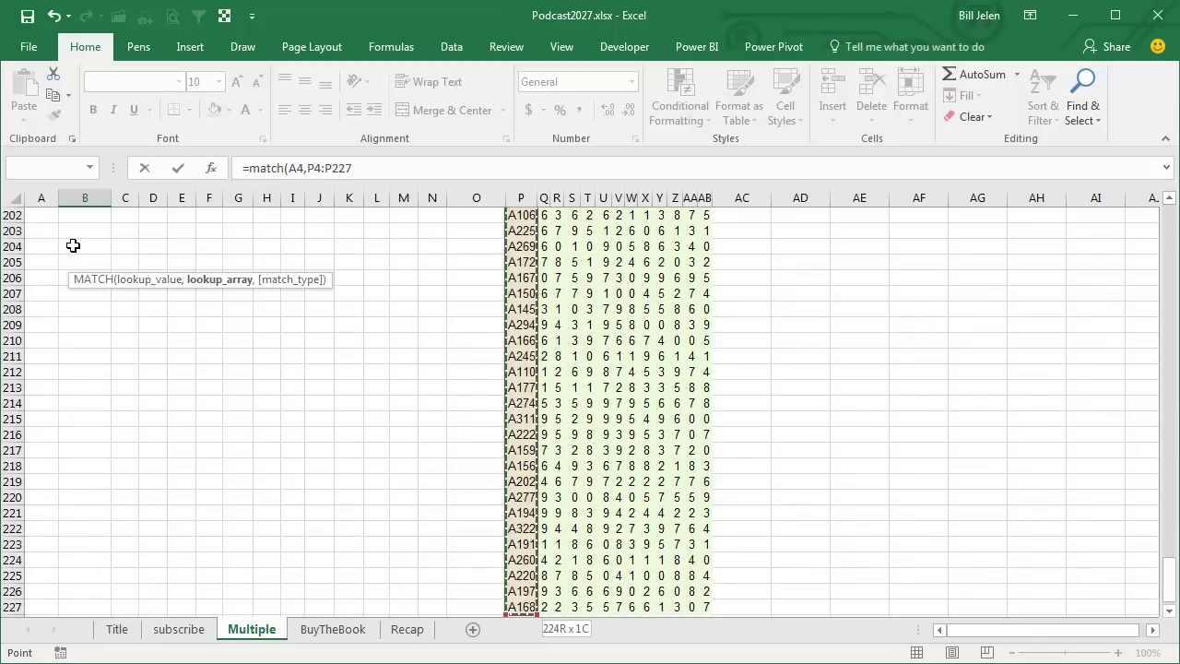
key(F4)
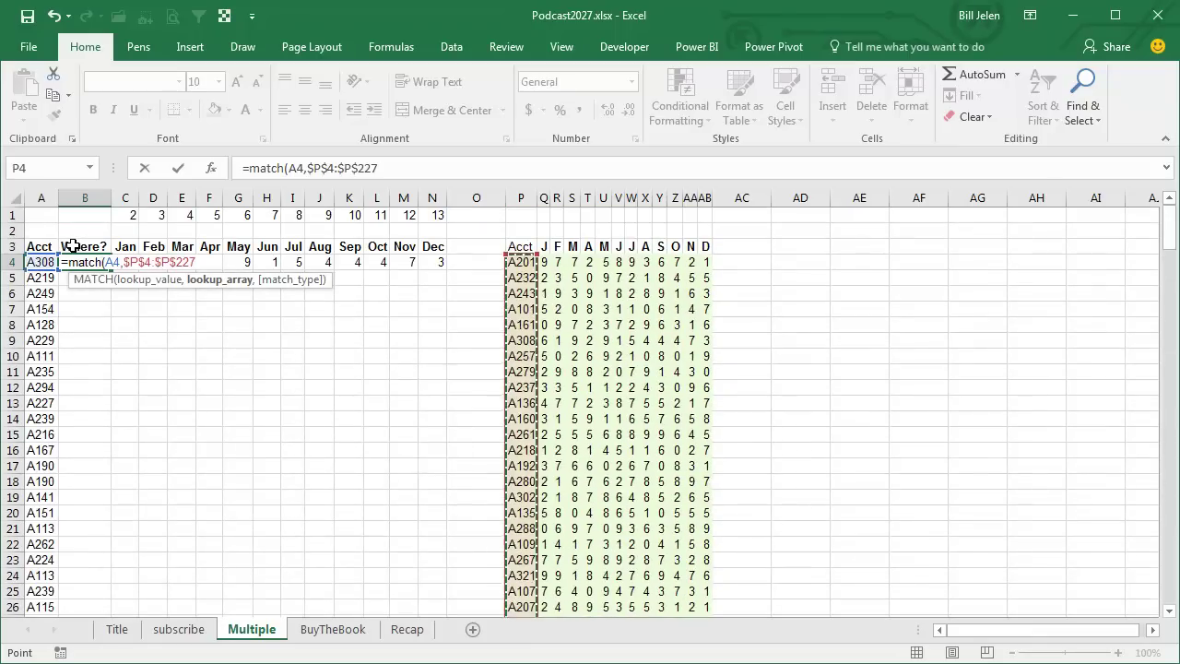
text(,0)
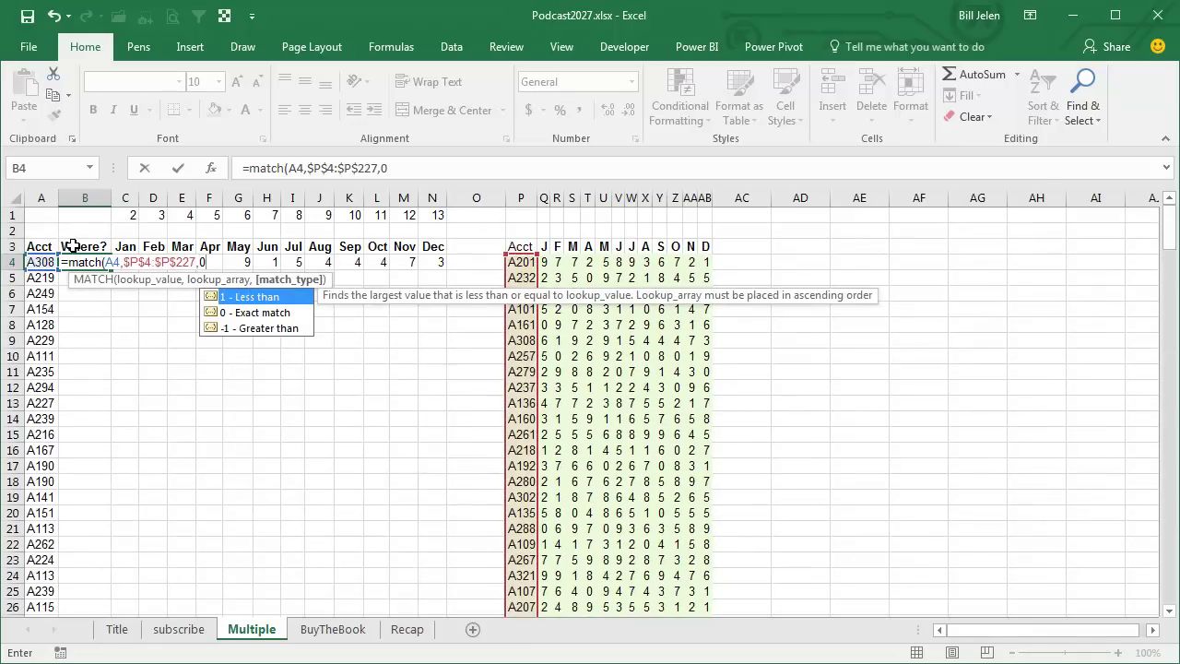
text())
key(Return)
key(Up)
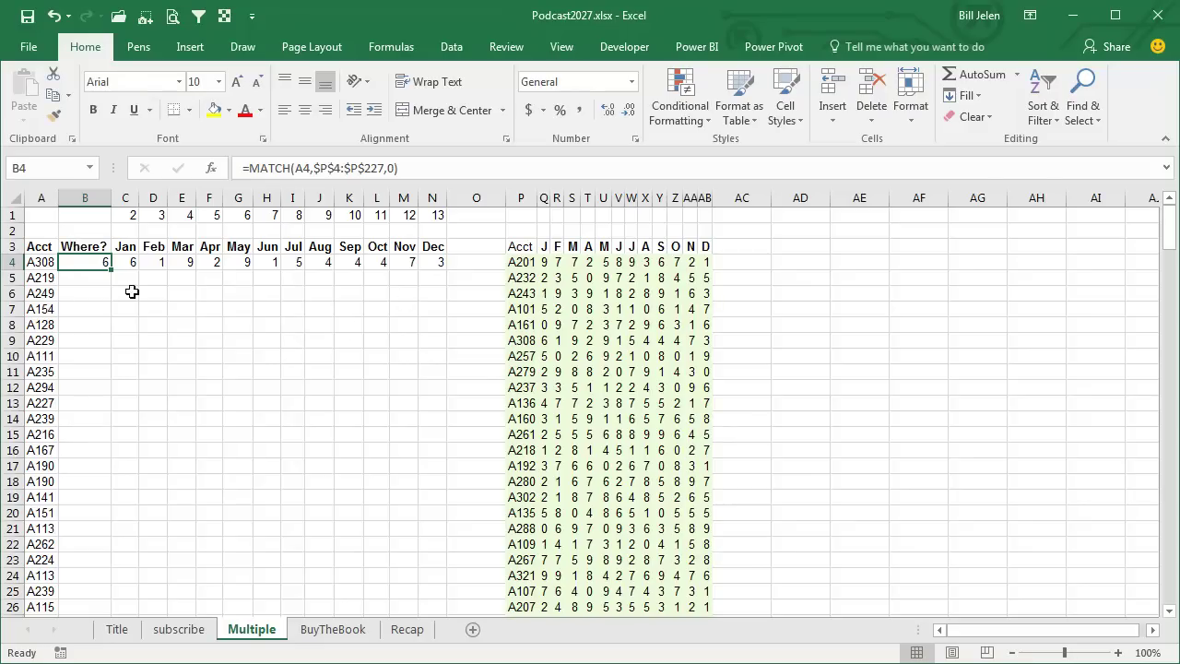
double_click(111, 269)
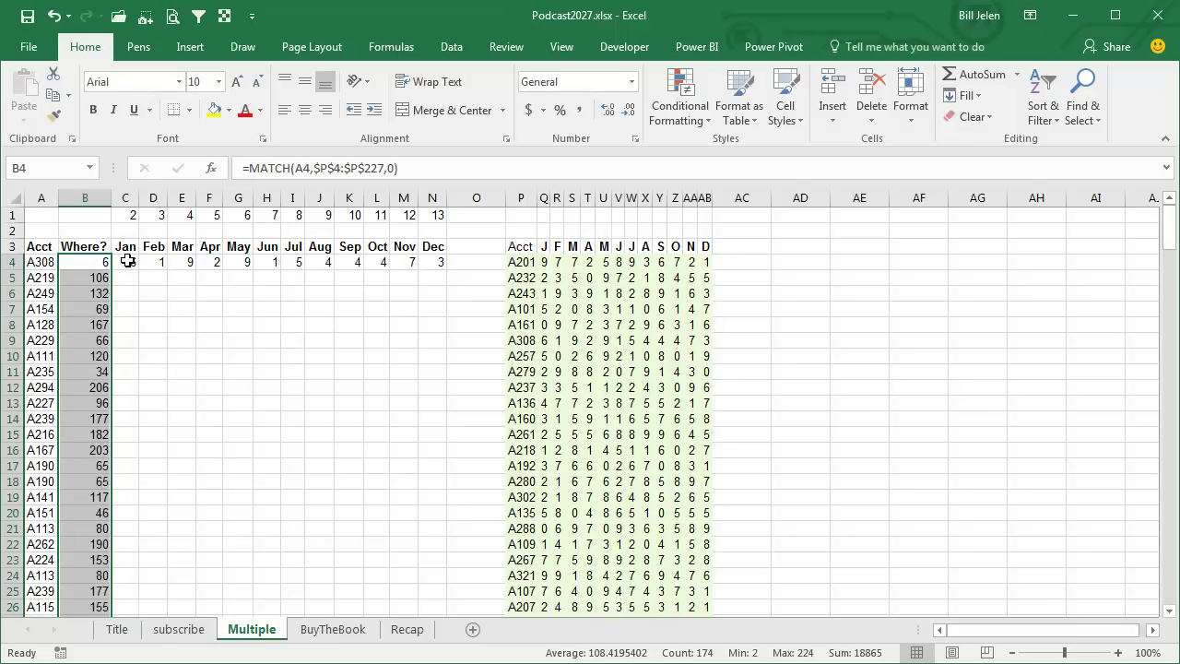
- Clear the old lookup results in C4:N4
click(129, 263)
key(ctrl+shift+Right)
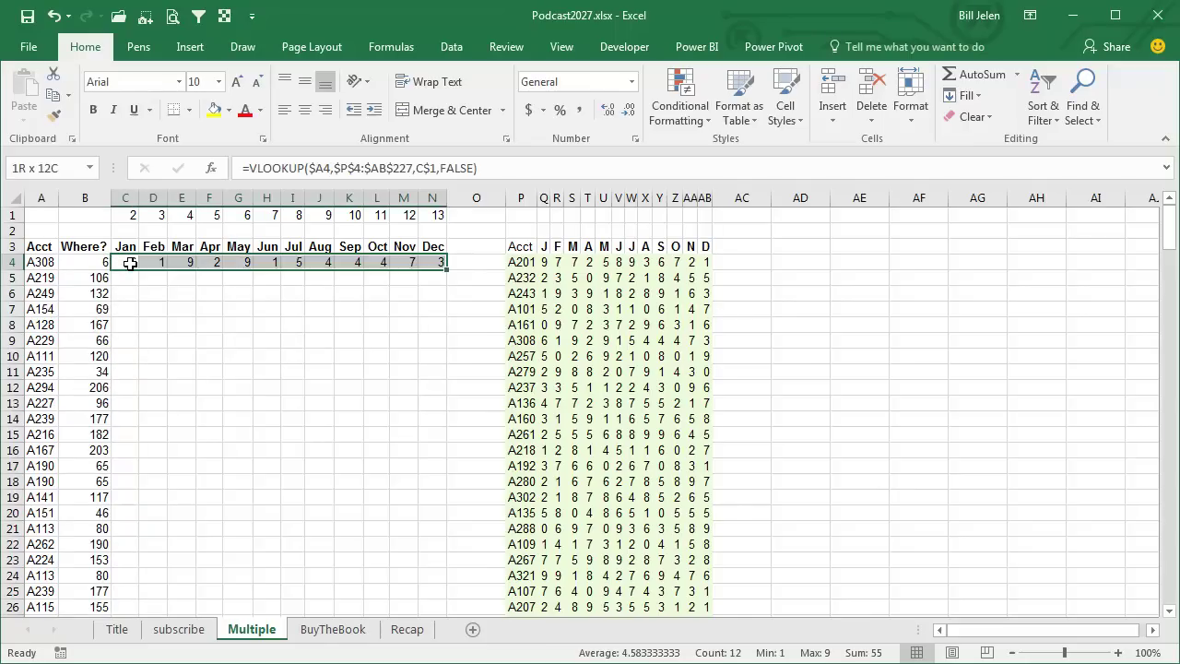
key(Delete)
- Enter =INDEX(Q$4:Q$227,$B4) in C4 for A308's January
click(130, 264)
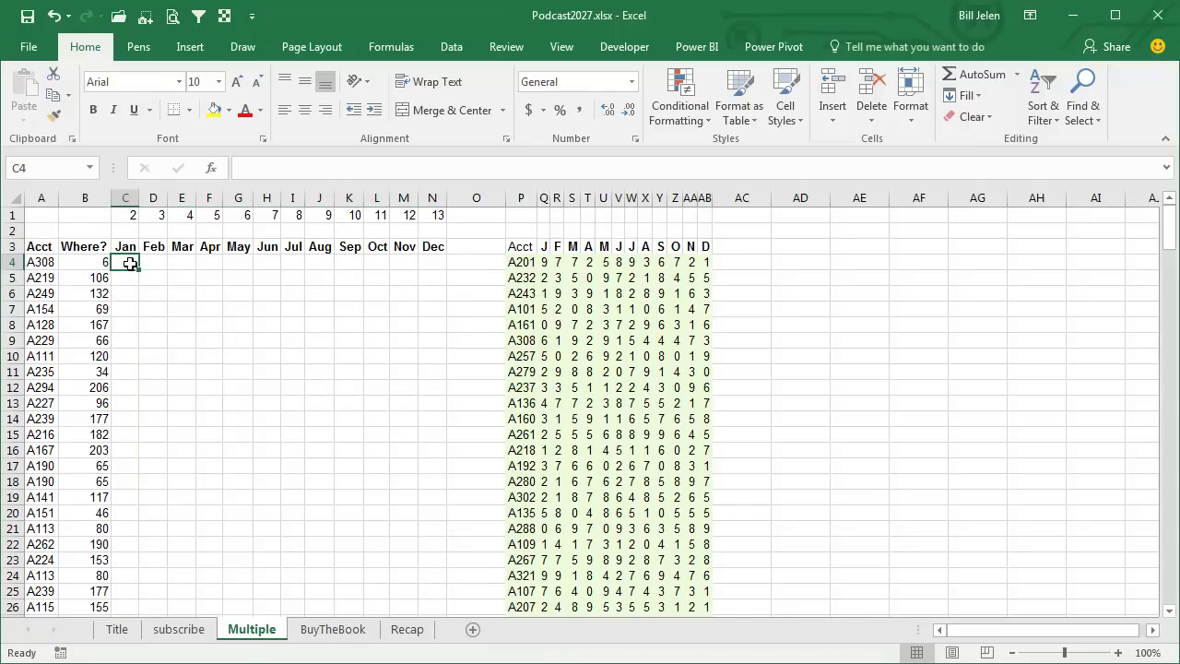
text(=)
text(INDEX()
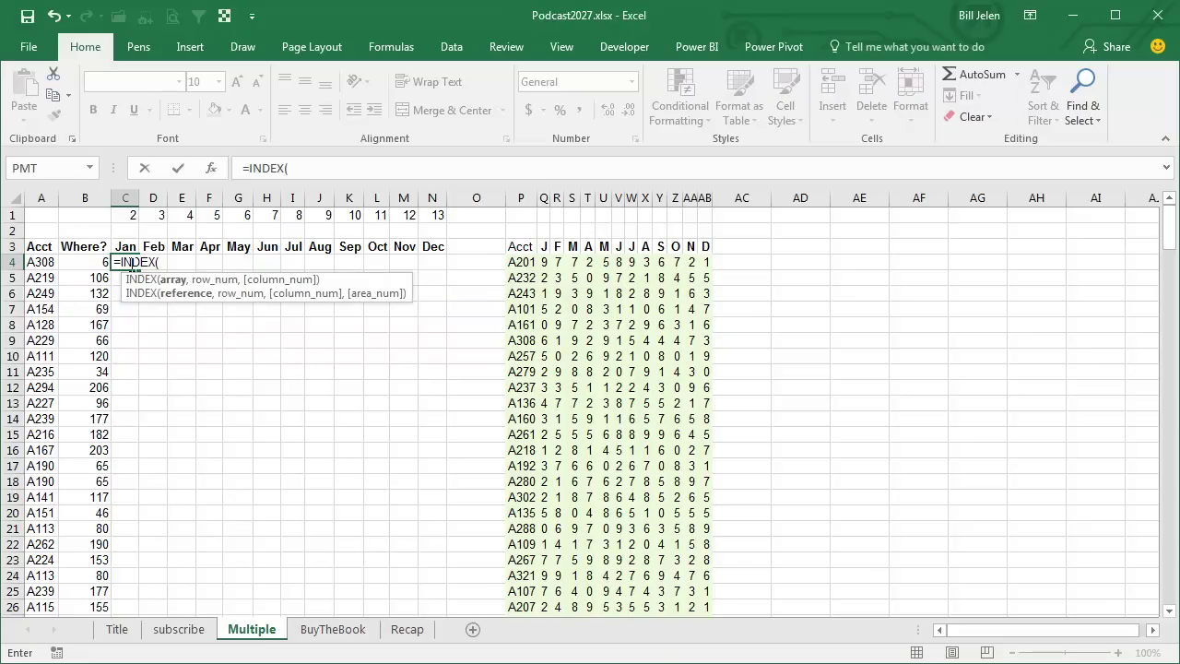
key(Right)
key(Right)
key(Right)
key(Right)
key(Right)
key(Right)
key(Right)
key(Right)
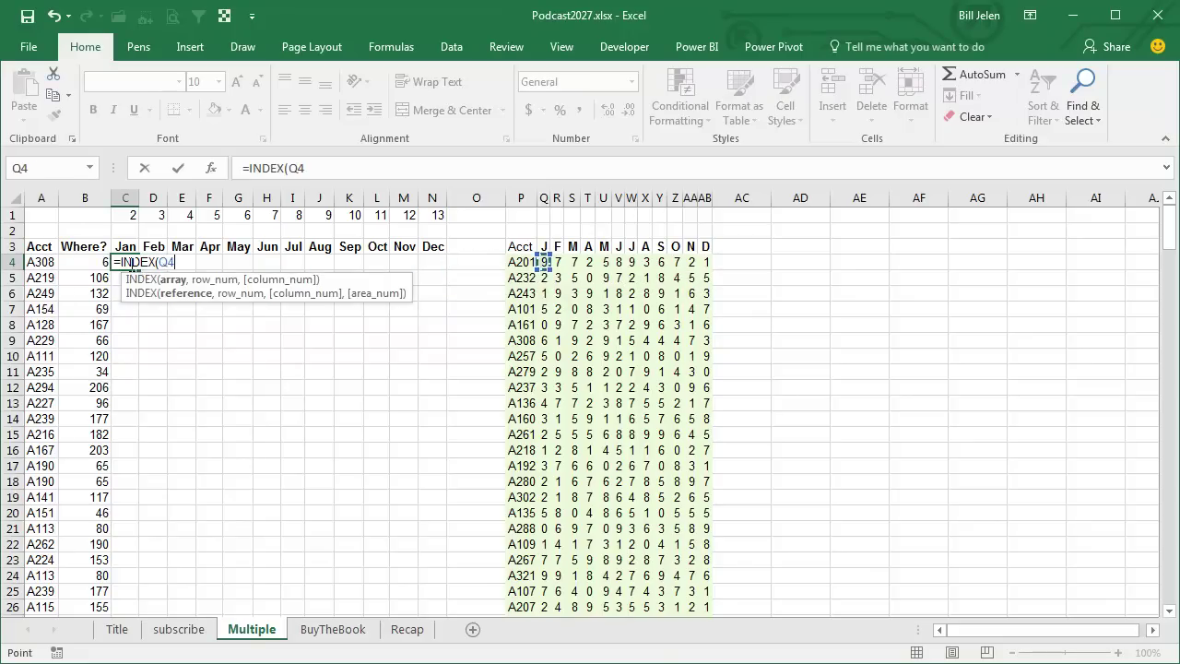
key(ctrl+shift+Down)
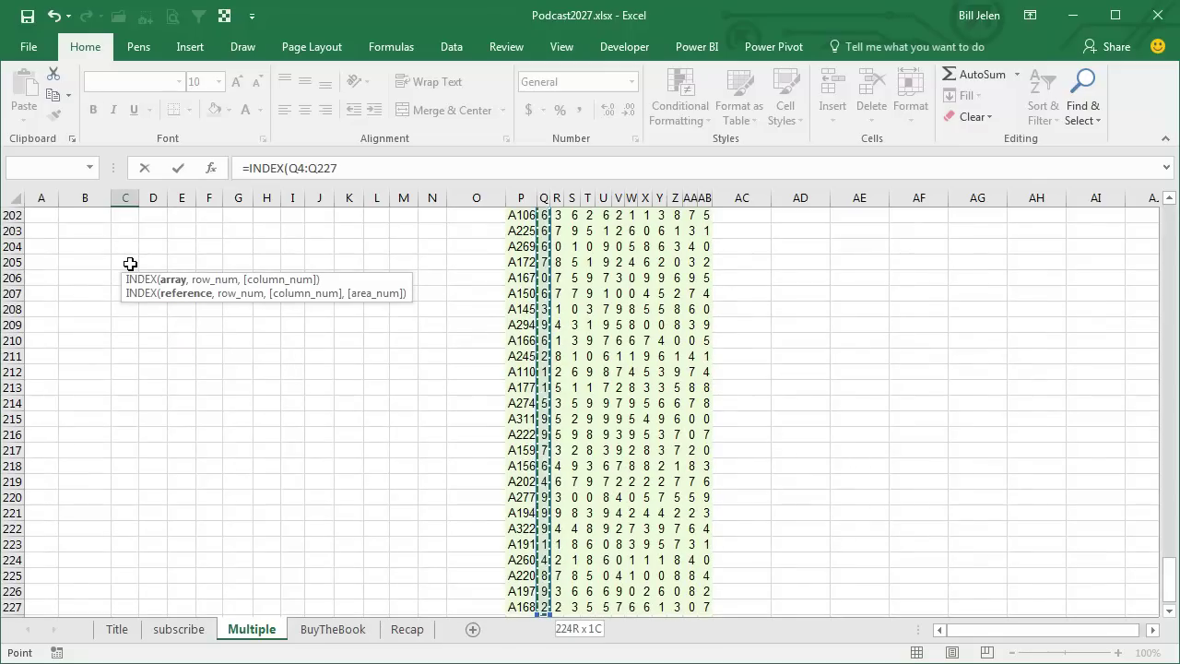
key(F4)
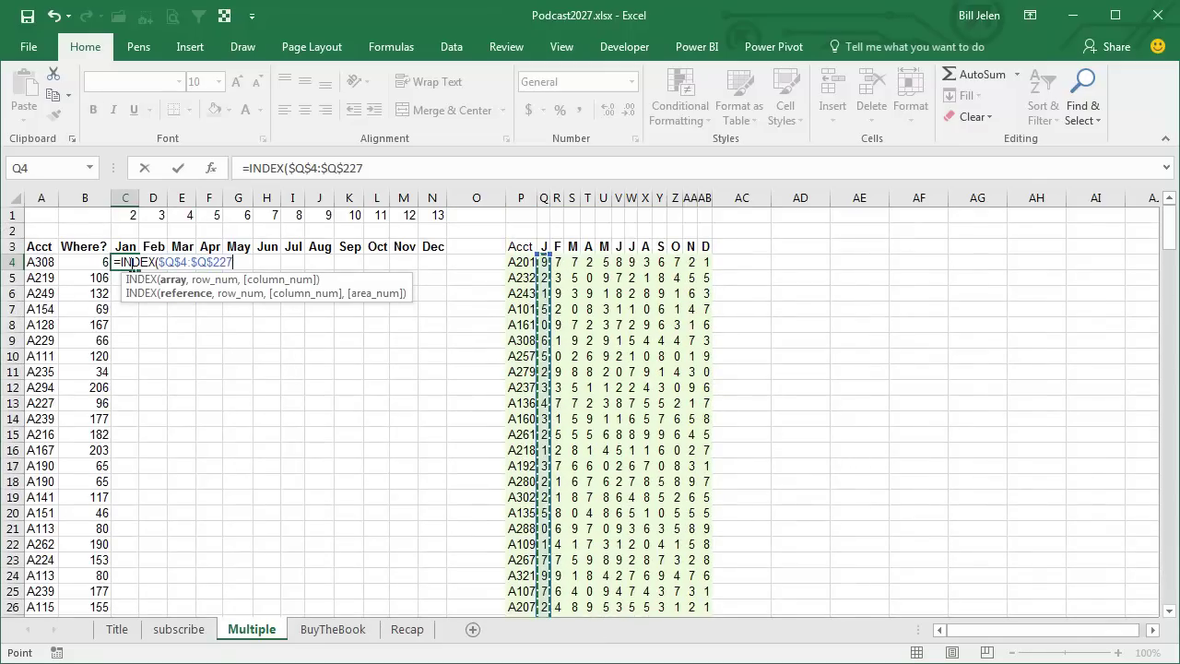
key(F4)
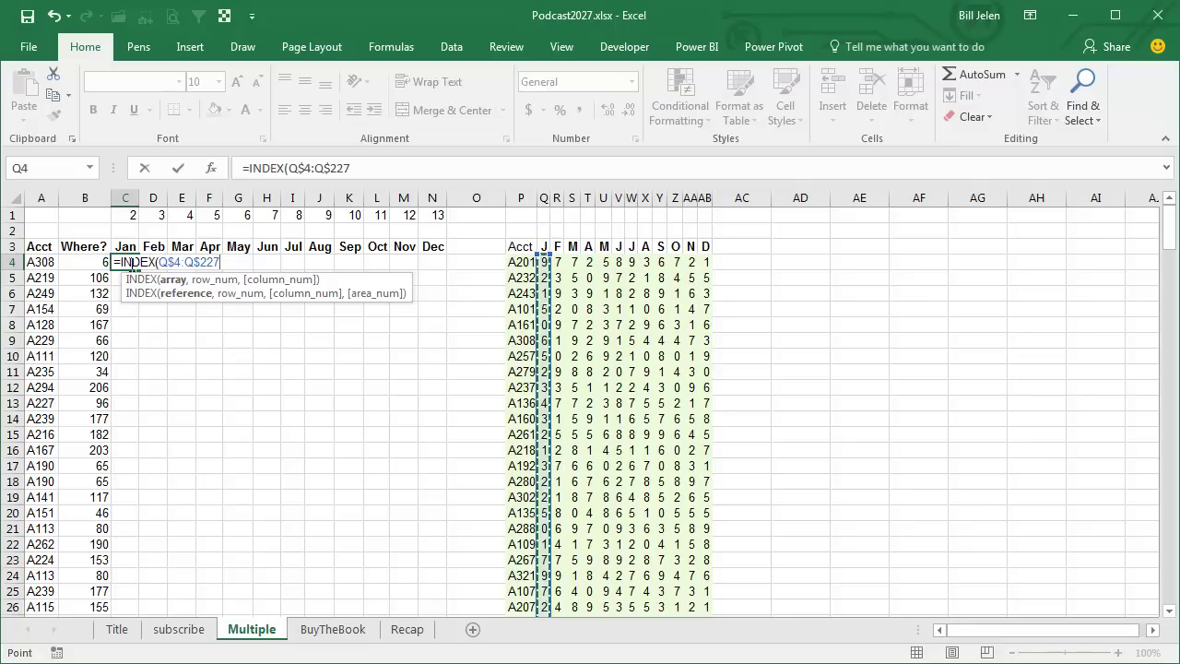
text(,)
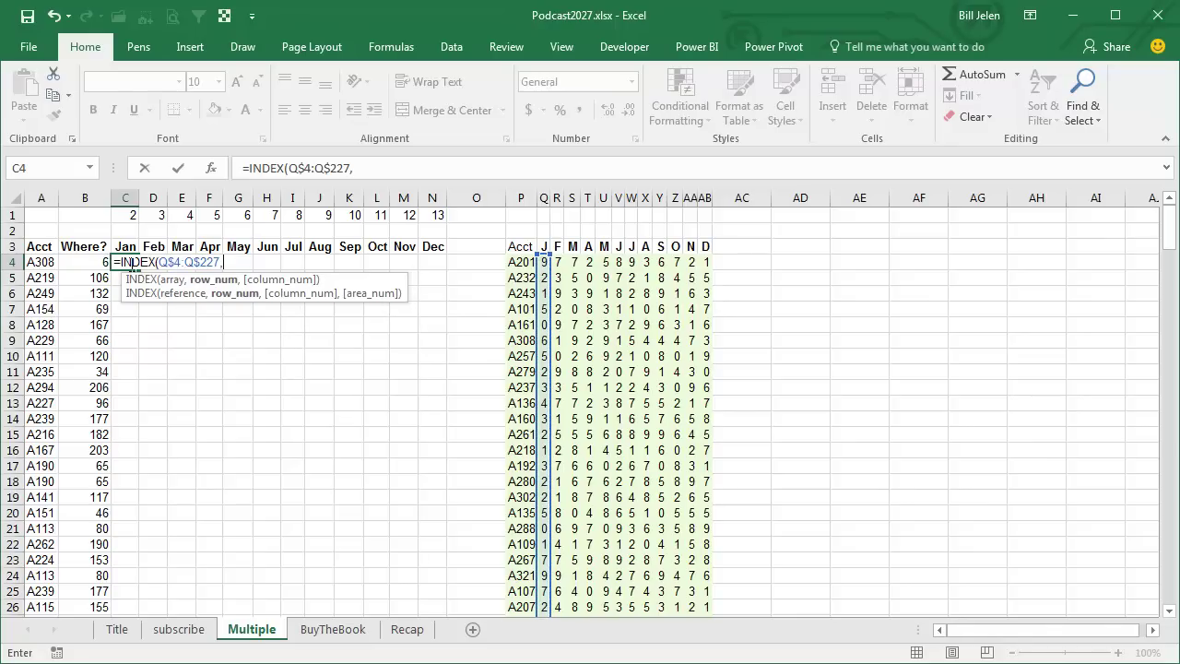
key(Left)
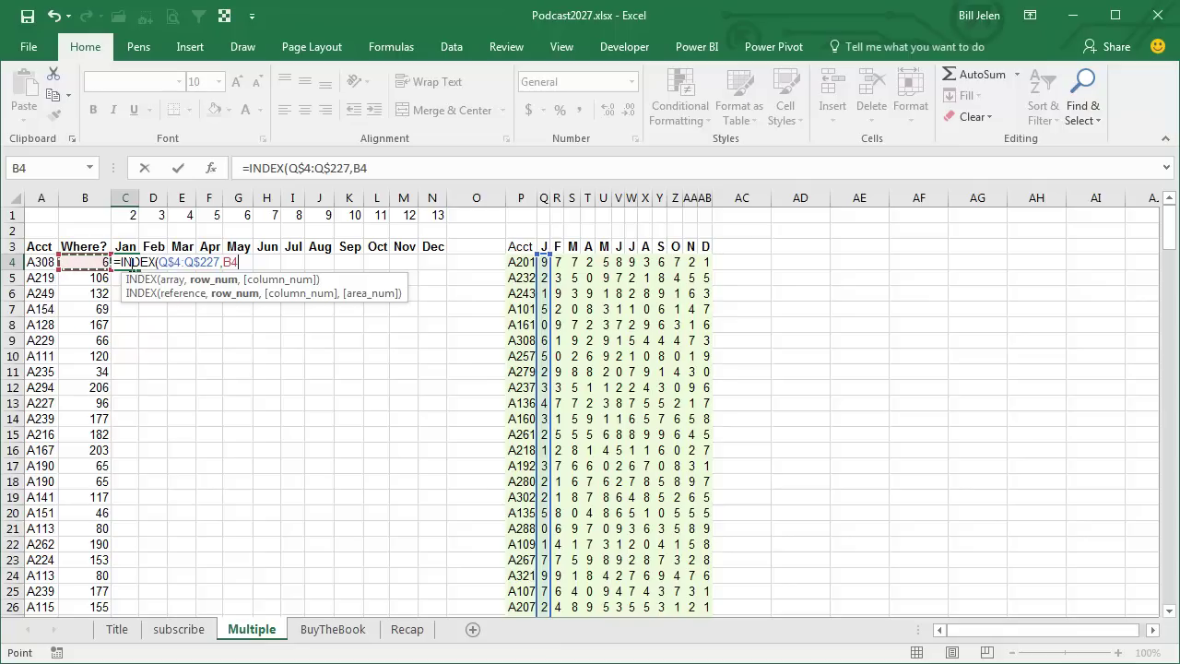
key(F4)
key(F4)
key(F4)
key(Return)
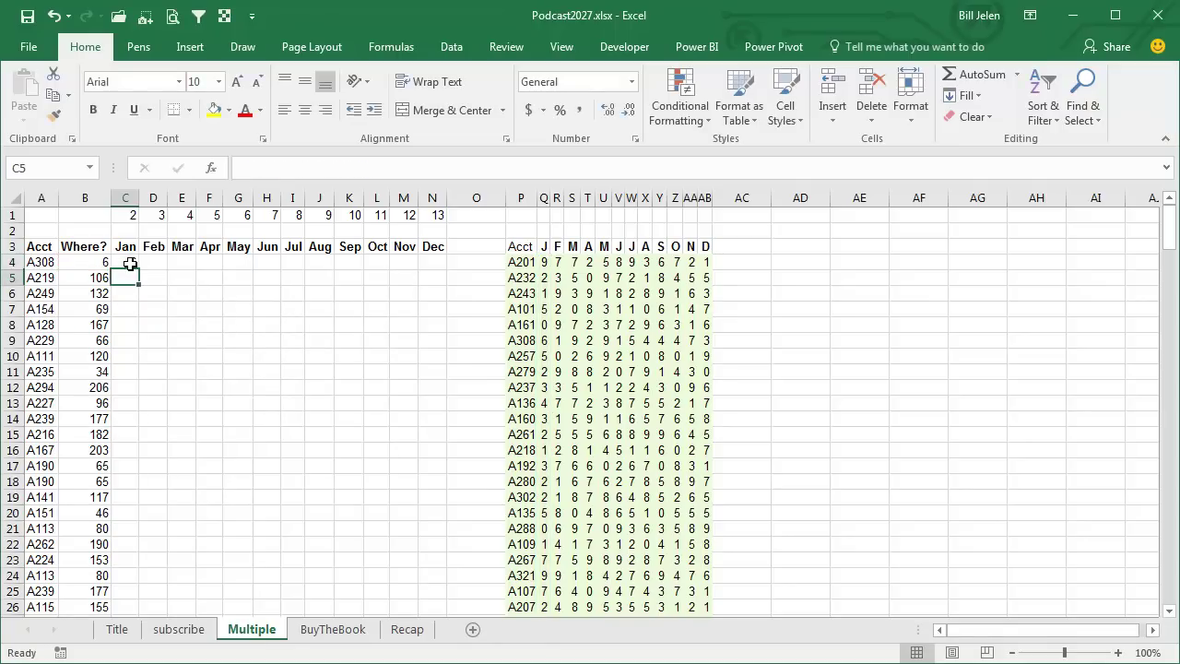
- Copy the C4 INDEX formula and select toward the later months
key(Up)
key(ctrl+c)
key(shift+Right)
key(shift+Right)
key(shift+Right)
key(shift+Right)
key(shift+Right)
key(shift+Right)
key(shift+Right)
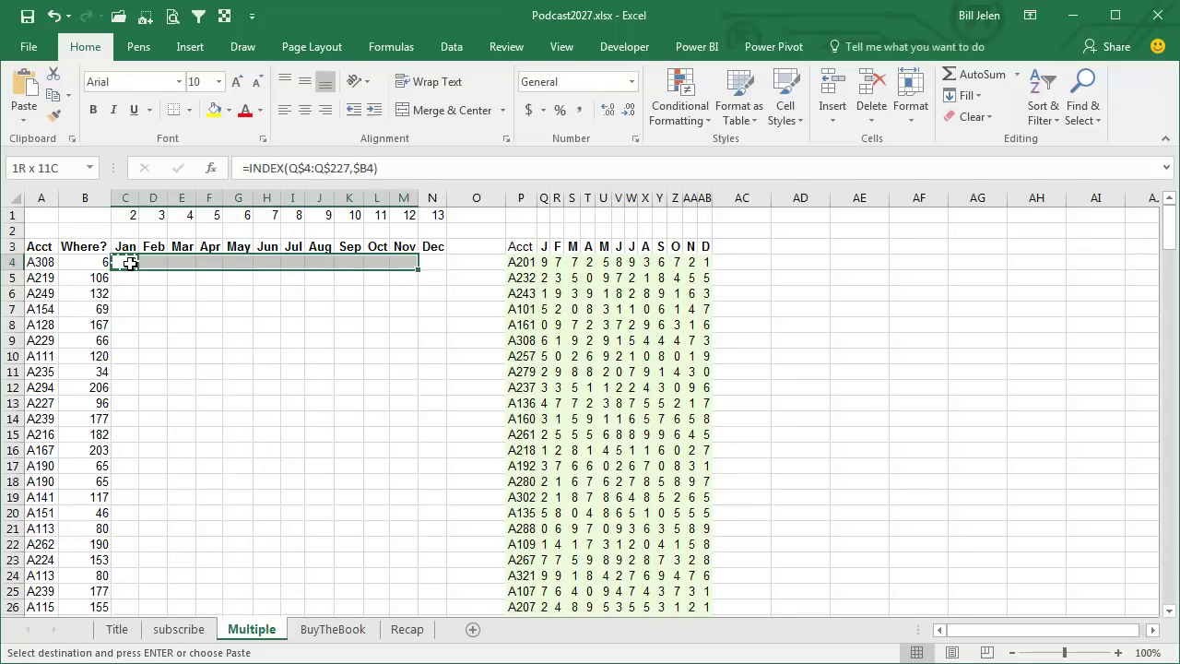
key(shift+Right)
- Paste the INDEX formula across C4:N4 and fill it down for all accounts
key(ctrl+v)
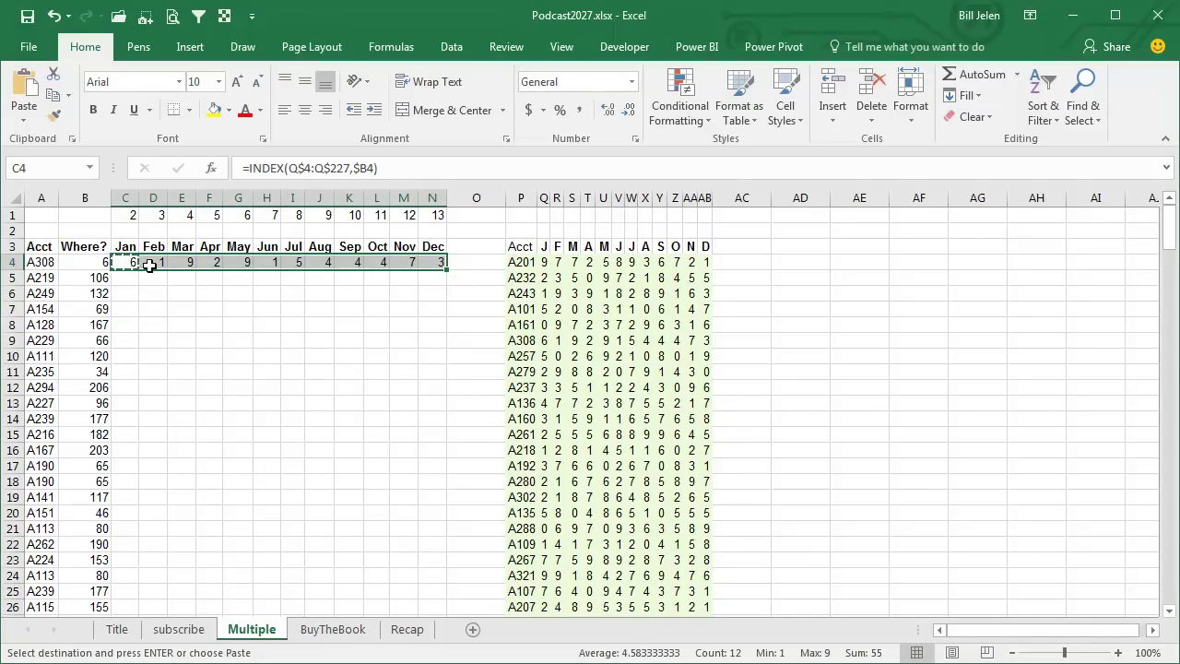
double_click(446, 268)
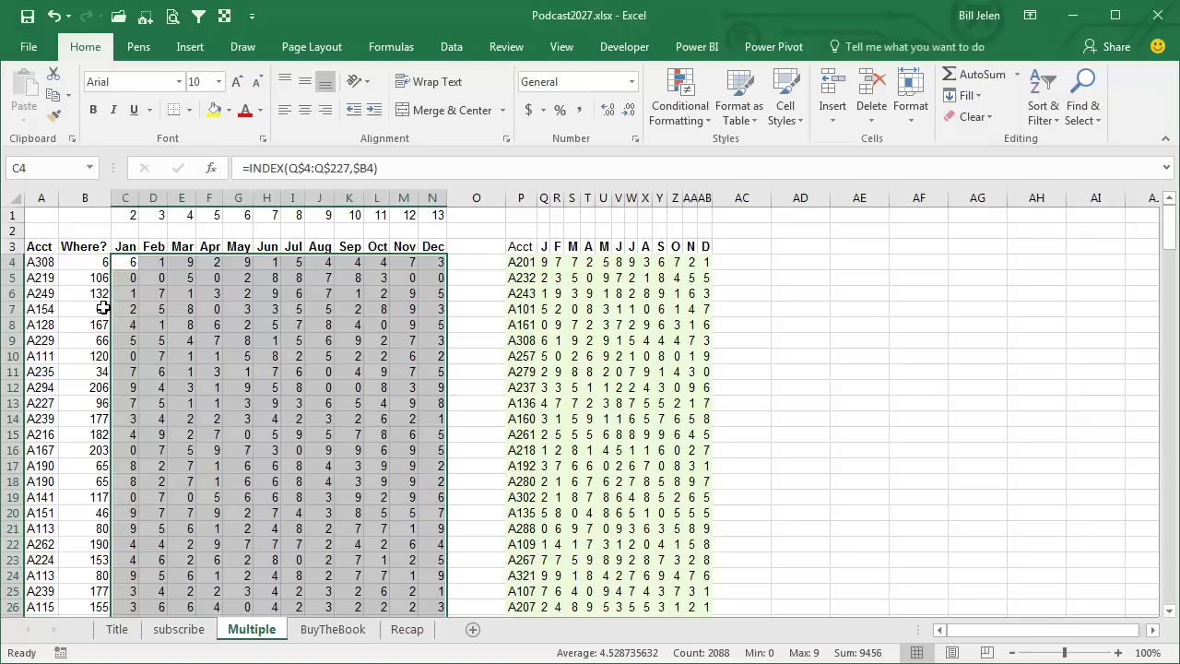
- Hide column B, the Where? helper column, using the right-click menu
click(92, 199)
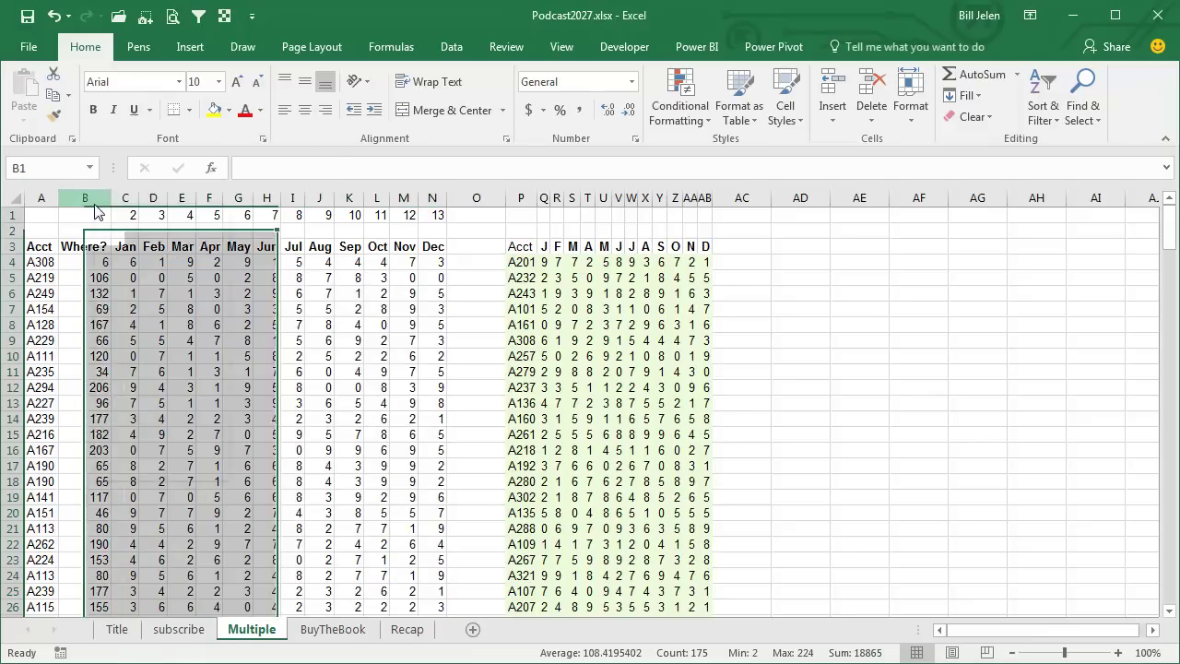
right_click(94, 203)
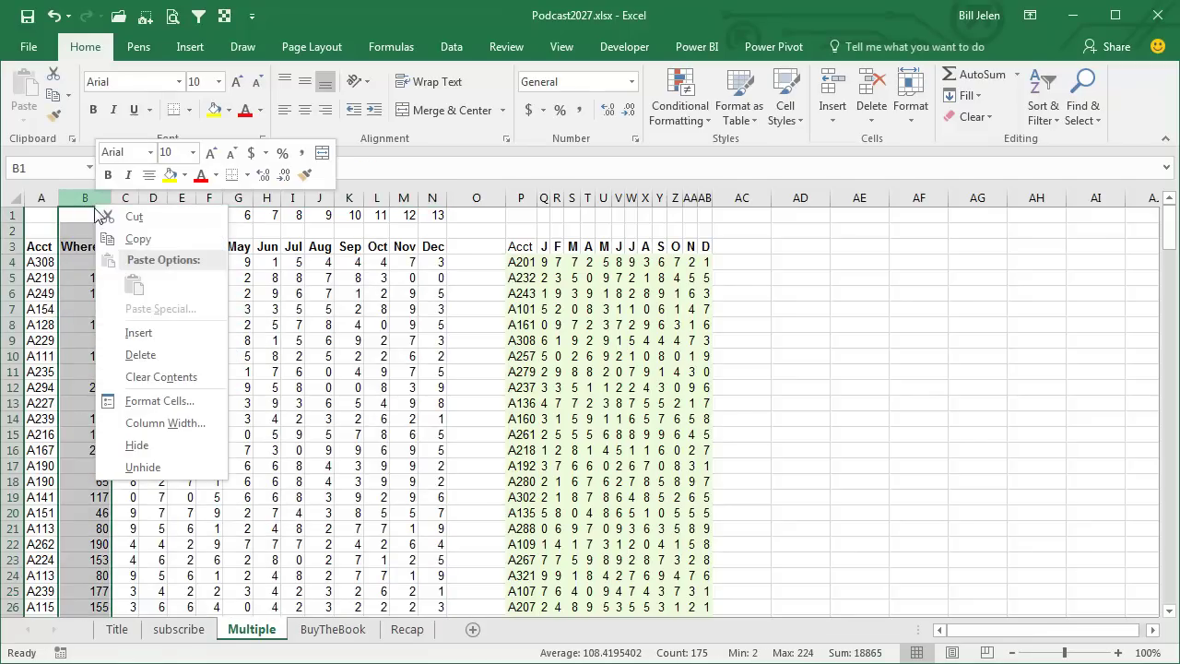
click(137, 443)
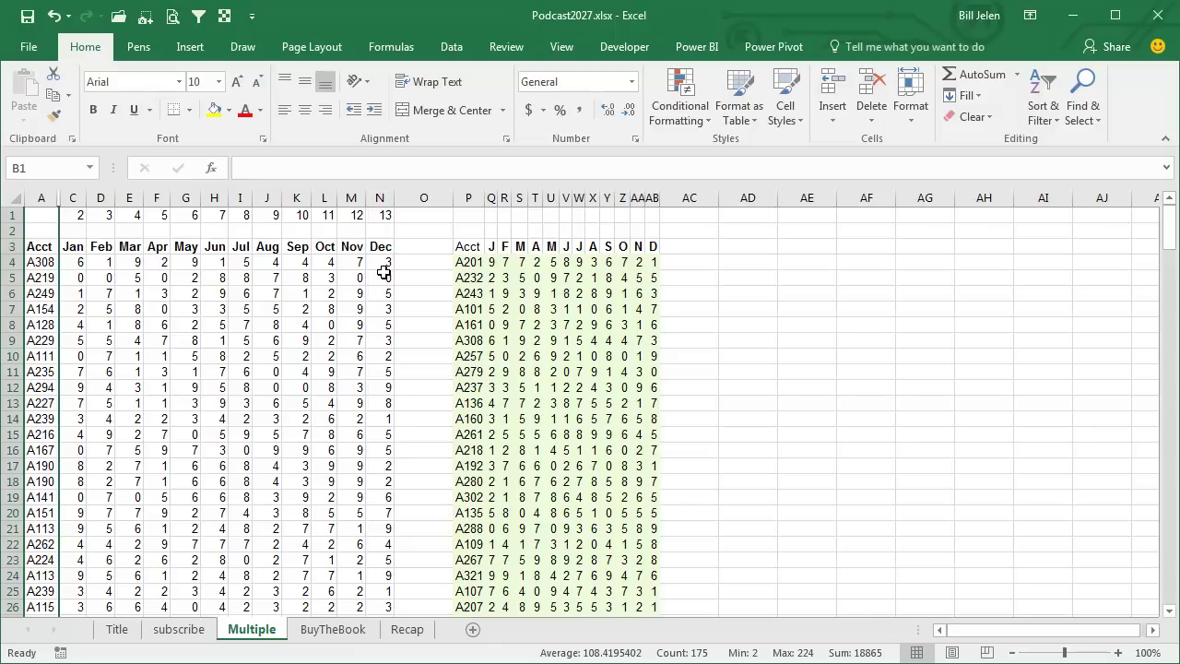
- Switch to the BuyTheBook sheet showing the MrExcel XL book promotion
click(328, 628)
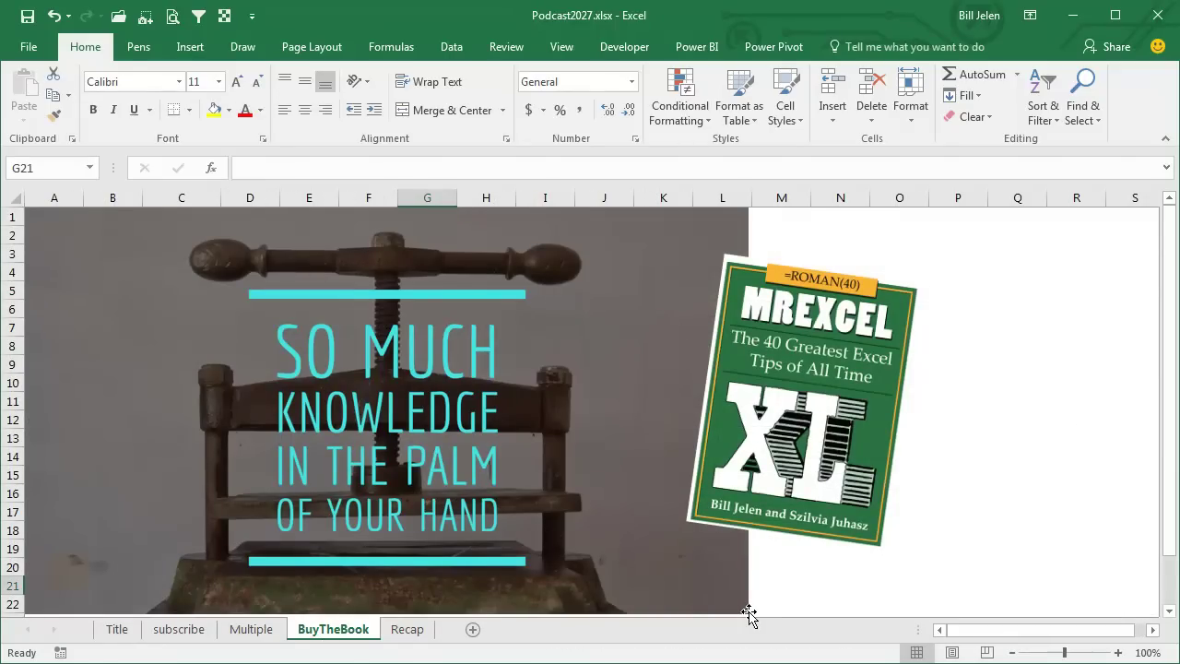
click(410, 631)
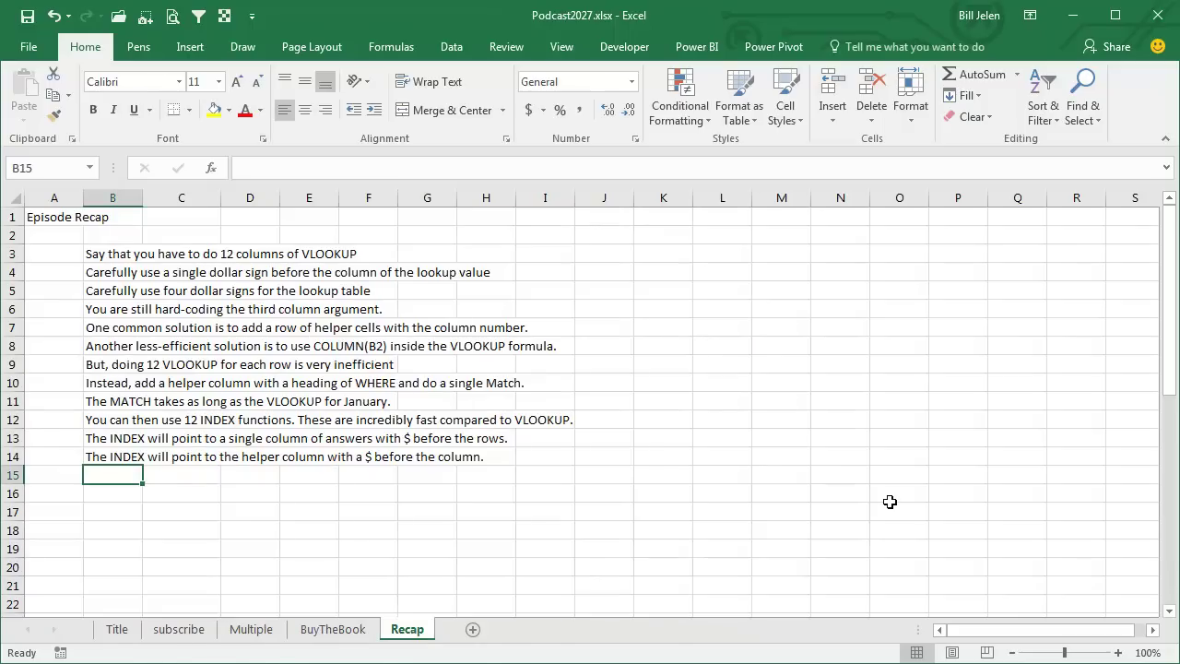